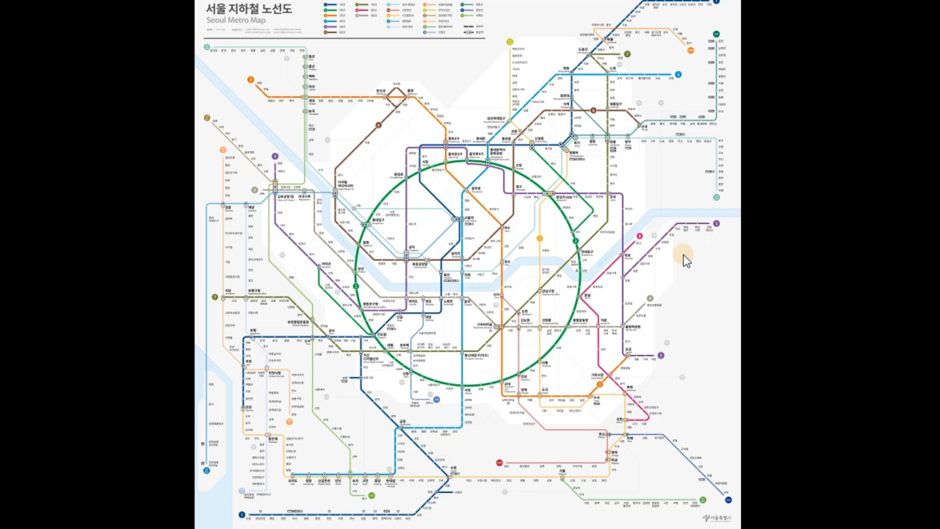
Examine the Seoul metro map closely, including the line colours in its legend around 신분당선 and 수인분당선.
{"action": "scroll", "coordinate": [661, 262], "scroll_direction": "up", "scroll_amount": 8}
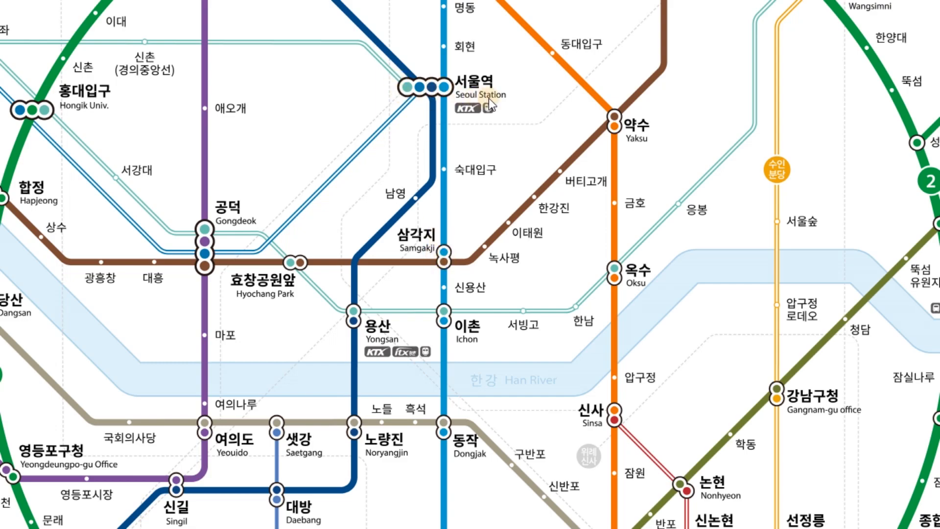
{"action": "left_click_drag", "start_coordinate": [594, 138], "coordinate": [585, 386]}
{"action": "left_click_drag", "start_coordinate": [558, 166], "coordinate": [504, 417]}
{"action": "left_click_drag", "start_coordinate": [492, 136], "coordinate": [515, 420]}
{"action": "left_click_drag", "start_coordinate": [399, 122], "coordinate": [664, 339]}
{"action": "left_click_drag", "start_coordinate": [482, 164], "coordinate": [552, 340]}
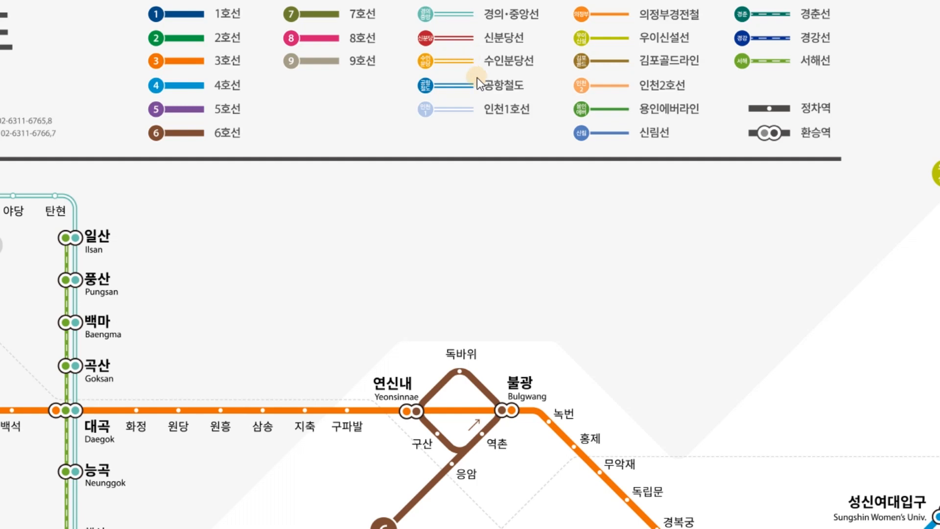
{"action": "scroll", "coordinate": [572, 239], "scroll_direction": "up", "scroll_amount": 5}
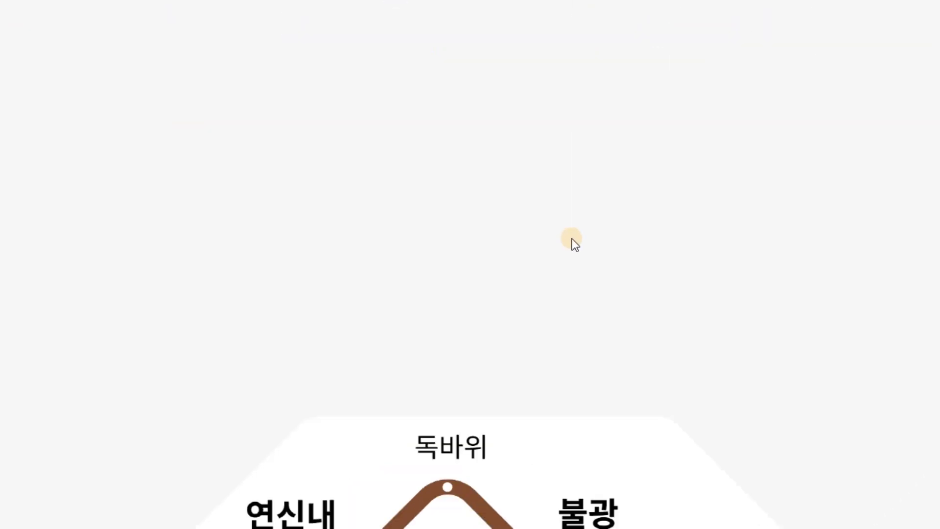
{"action": "left_click_drag", "start_coordinate": [560, 153], "coordinate": [606, 410]}
{"action": "left_click_drag", "start_coordinate": [531, 191], "coordinate": [530, 356]}
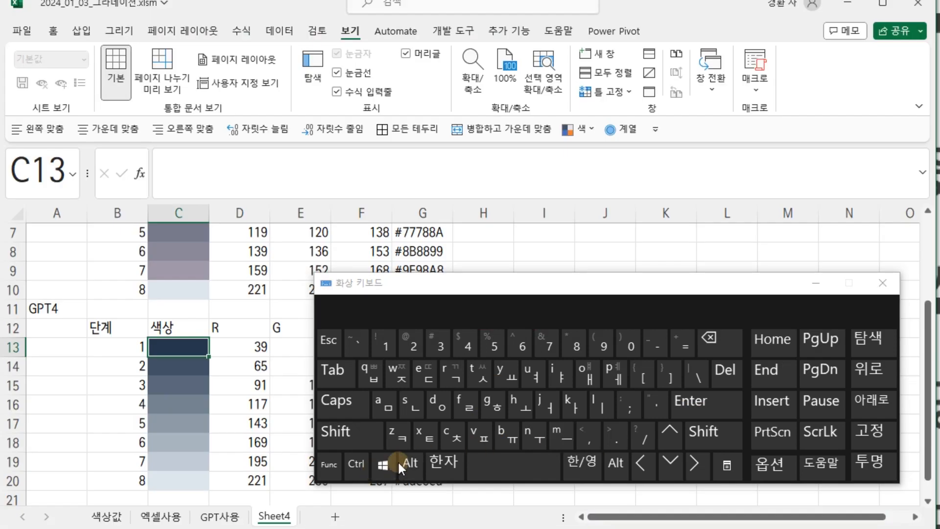
{"action": "left_click", "coordinate": [363, 429]}
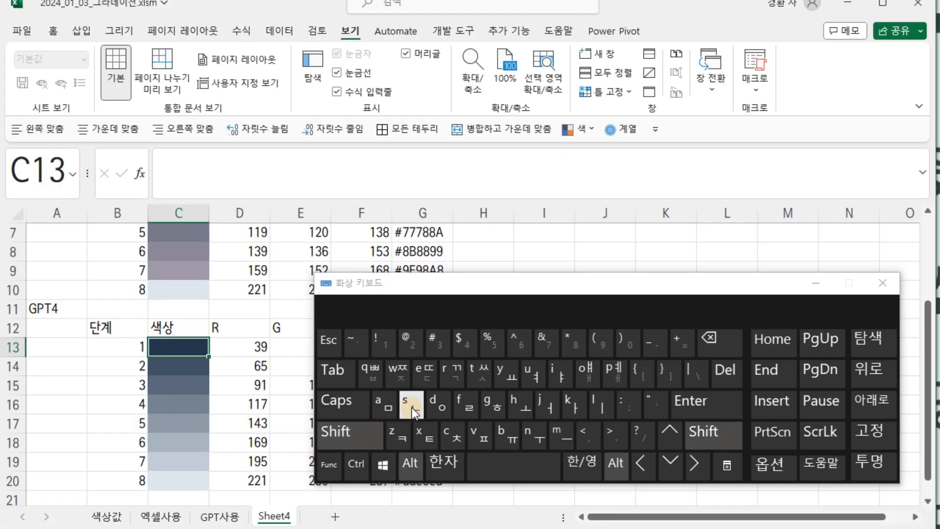
{"action": "left_click", "coordinate": [383, 464]}
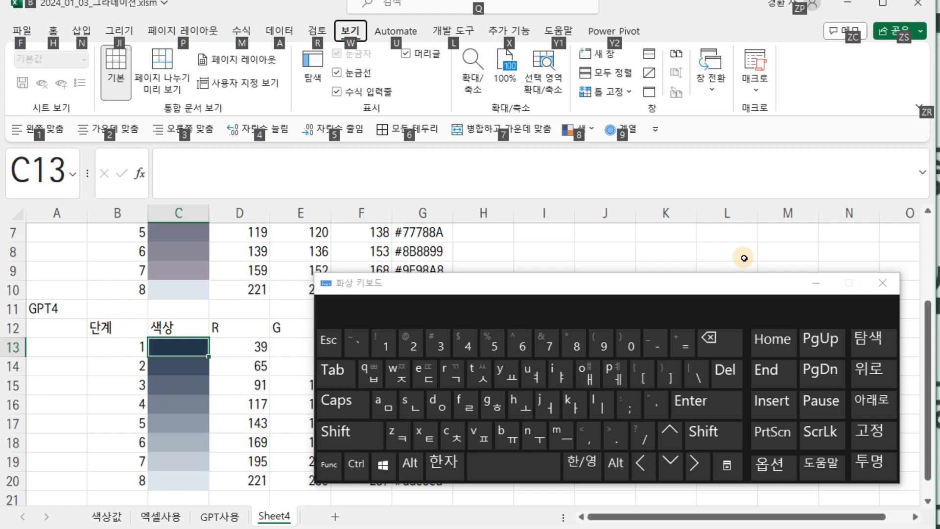
{"action": "left_click", "coordinate": [826, 119]}
Capture a small patch of the red 신분당 legend circle on the metro map and open the snip in 캡처 및 스케치.
{"action": "left_click", "coordinate": [938, 210]}
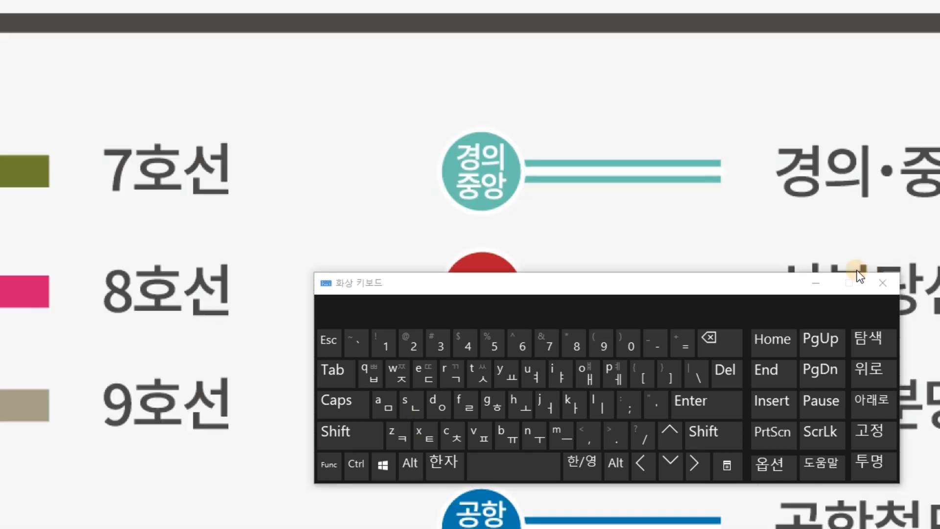
{"action": "key", "text": "super+shift+s"}
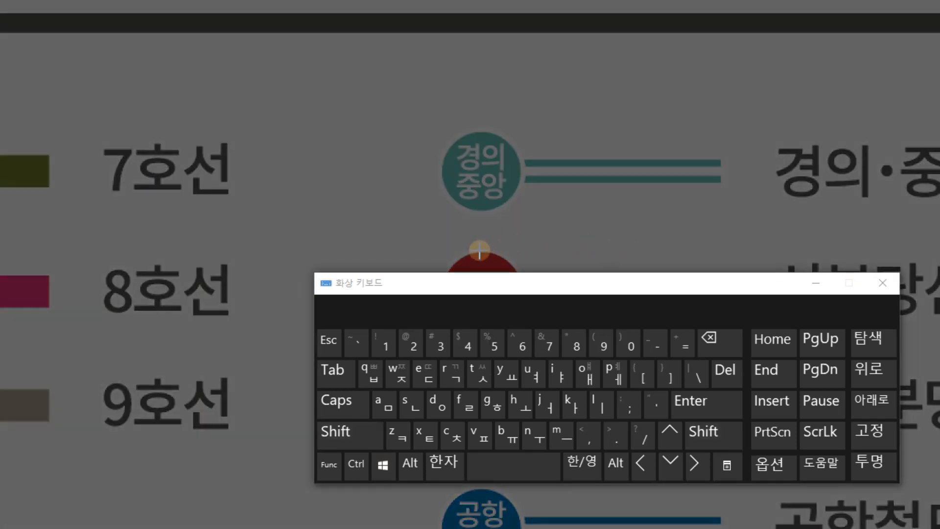
{"action": "left_click_drag", "start_coordinate": [473, 257], "coordinate": [488, 269]}
{"action": "left_click_drag", "start_coordinate": [629, 287], "coordinate": [0, 413]}
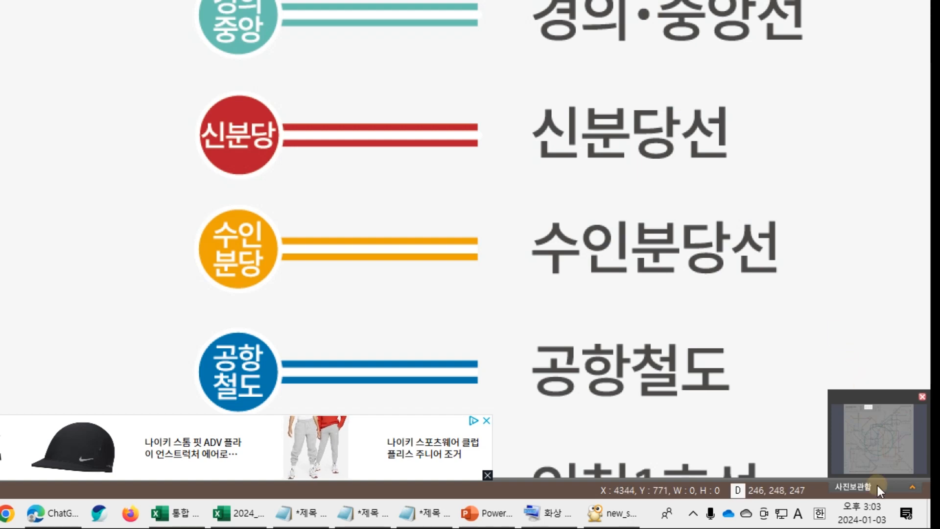
{"action": "left_click", "coordinate": [905, 512]}
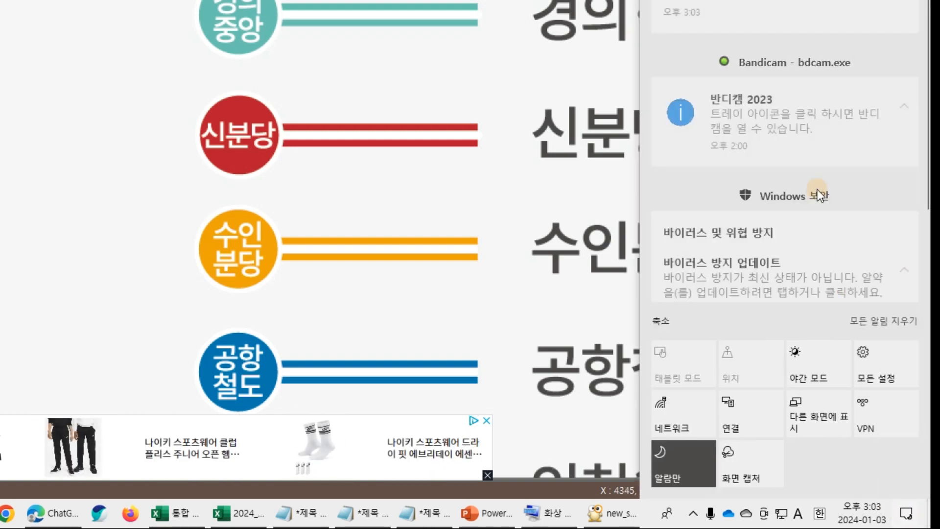
{"action": "left_click", "coordinate": [784, 11]}
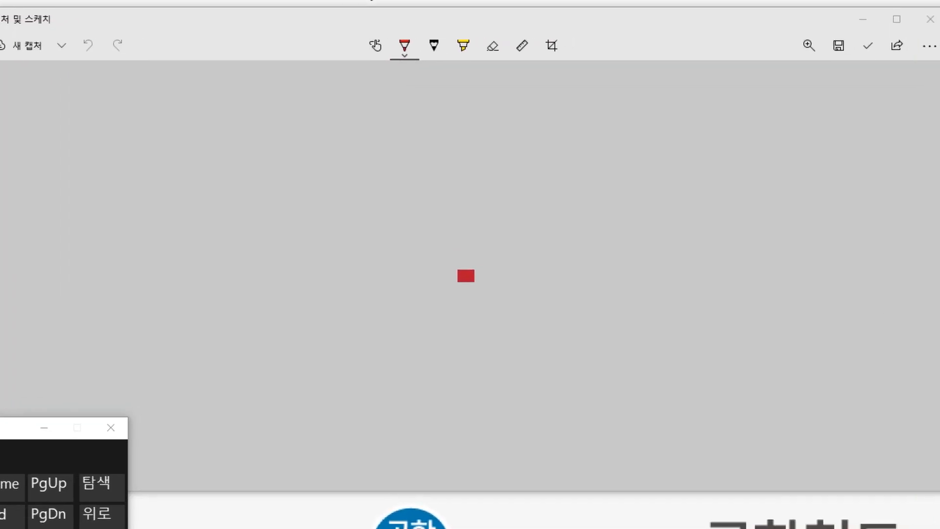
Save the red colour snip as 001_신분당선색상.jpg in the 2024_01_03_그라데이션 folder.
{"action": "left_click", "coordinate": [839, 47]}
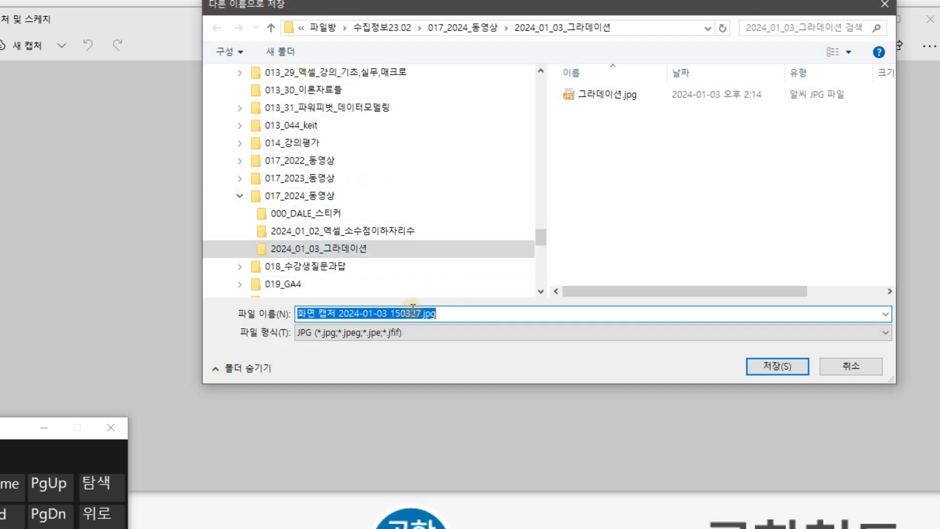
{"action": "left_click_drag", "start_coordinate": [421, 314], "coordinate": [300, 302]}
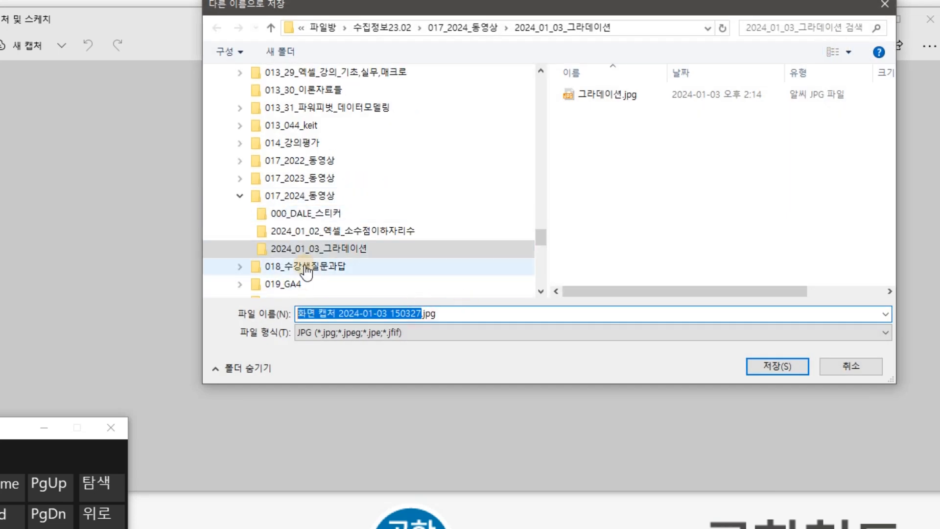
{"action": "key", "text": "BackSpace"}
{"action": "type", "text": "001t"}
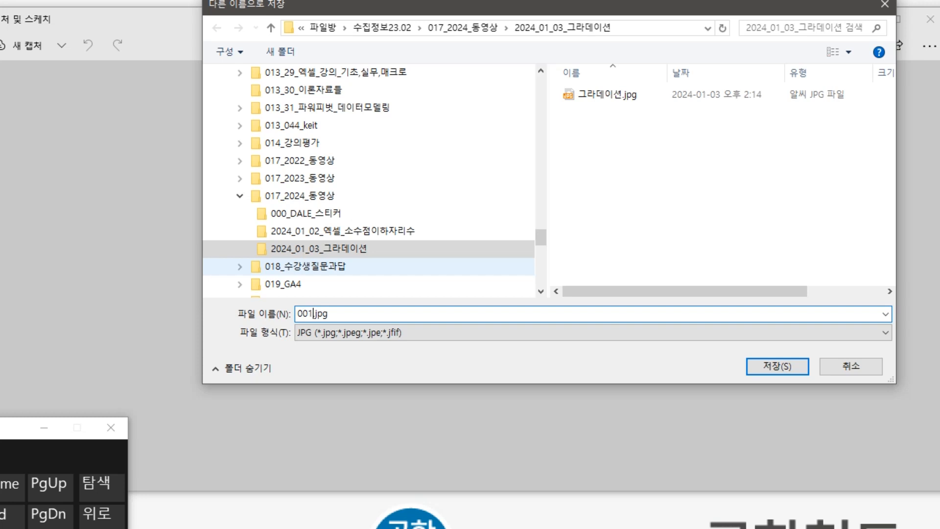
{"action": "key", "text": "BackSpace"}
{"action": "type", "text": "_신분대"}
{"action": "type", "text": "선색상"}
{"action": "key", "text": "Return"}
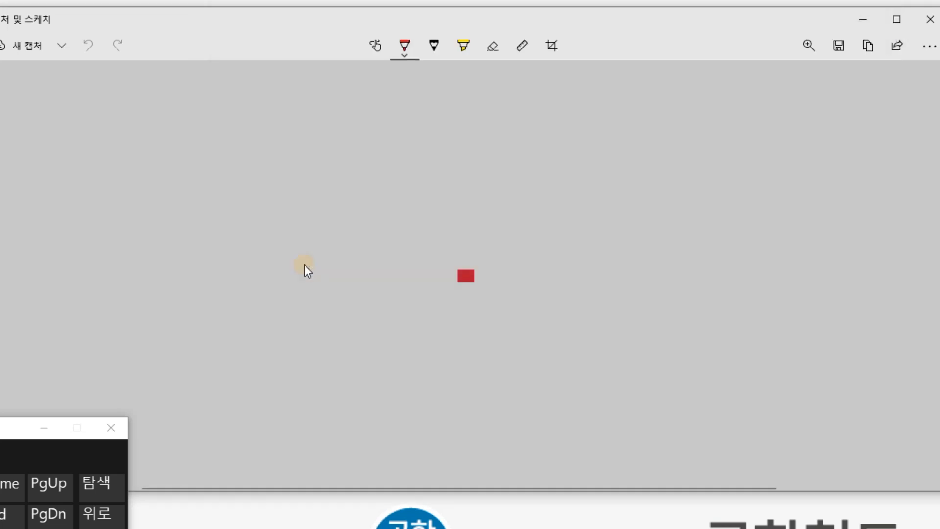
Capture a small patch of the orange 수인분당 legend circle on the metro map and open the snip for editing.
{"action": "key", "text": "alt+Tab"}
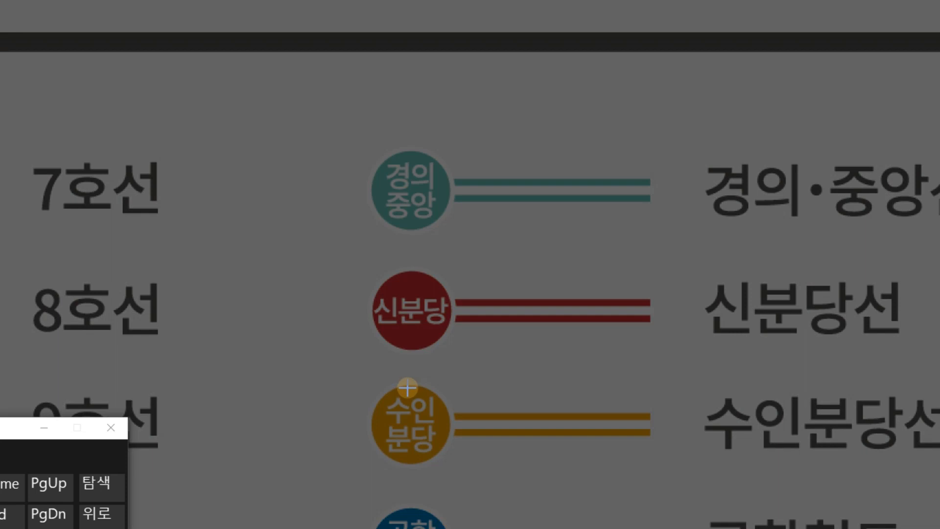
{"action": "left_click_drag", "start_coordinate": [413, 393], "coordinate": [416, 395]}
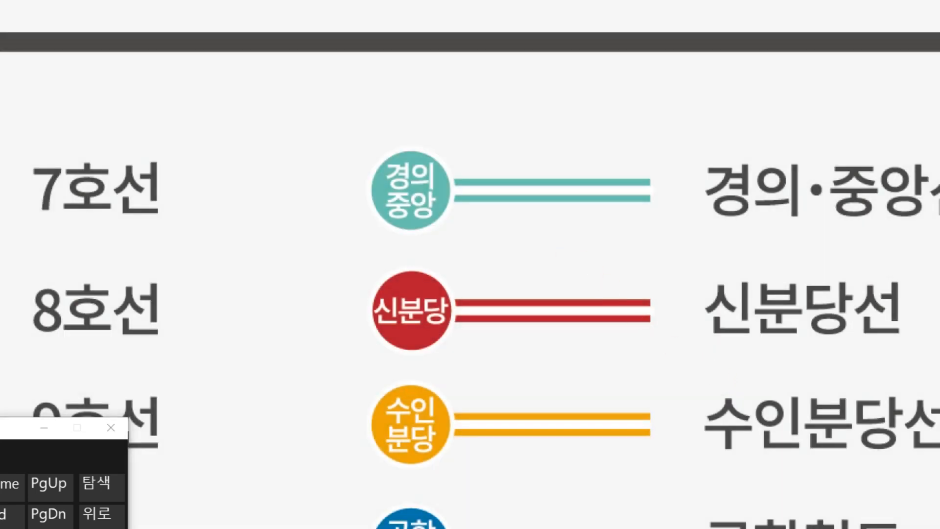
{"action": "key", "text": "super+a"}
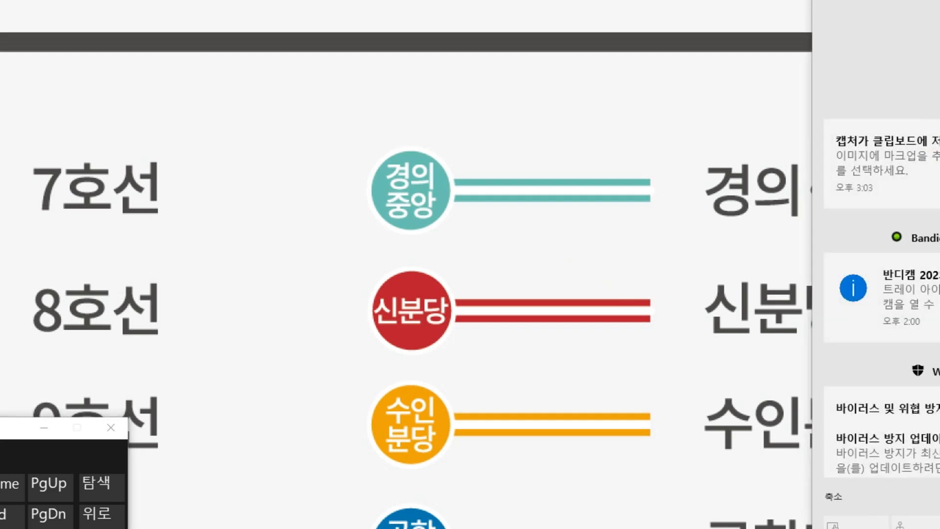
{"action": "left_click", "coordinate": [934, 151]}
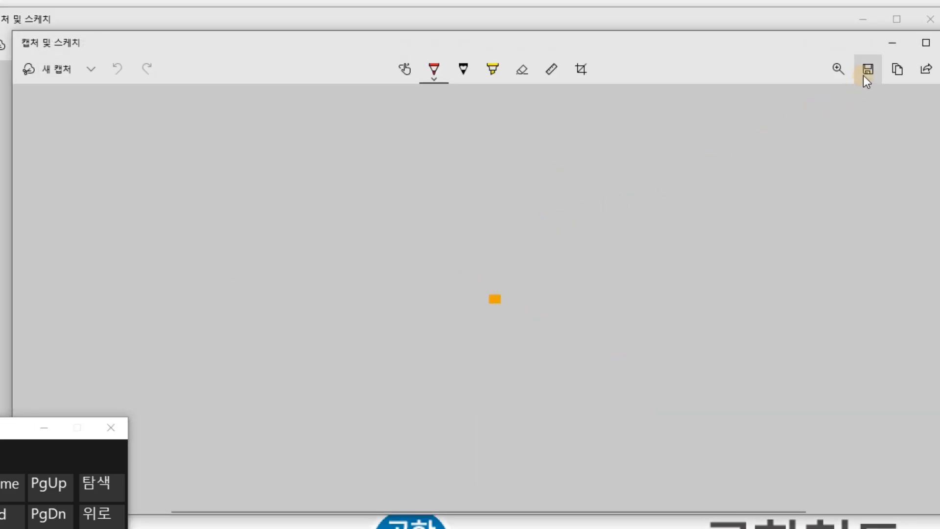
Save the orange colour snip as 002_수인분당선색상.jpg in the same folder, basing the name on the first snip's file name.
{"action": "left_click", "coordinate": [860, 74]}
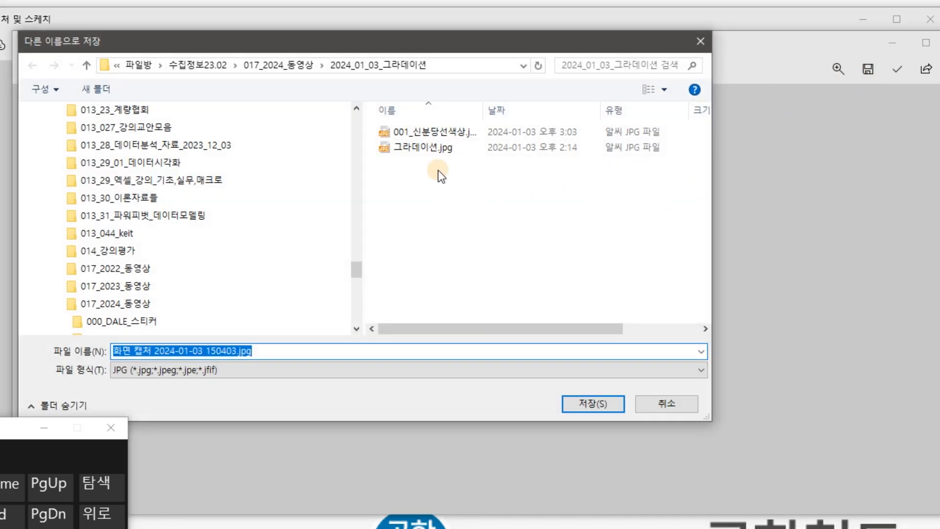
{"action": "left_click", "coordinate": [431, 132]}
{"action": "left_click", "coordinate": [133, 350]}
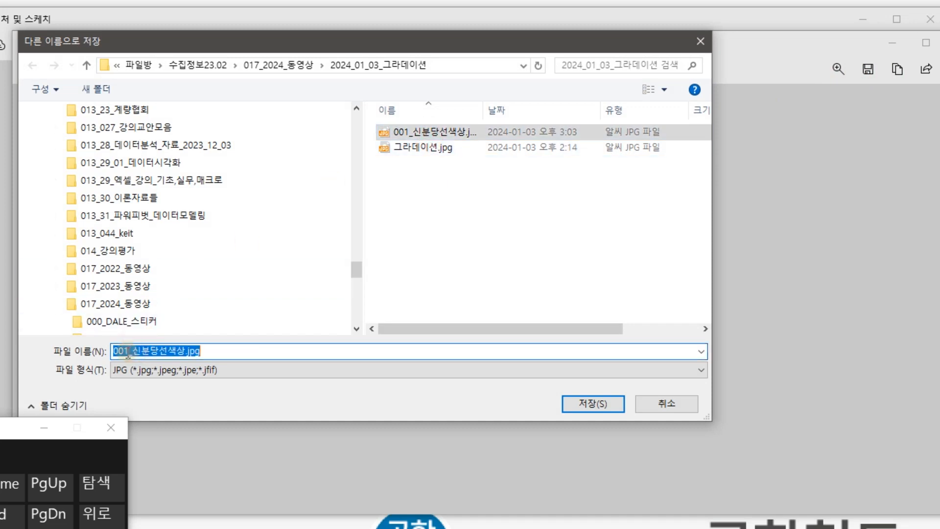
{"action": "left_click", "coordinate": [125, 352]}
{"action": "key", "text": "Delete"}
{"action": "type", "text": "2_"}
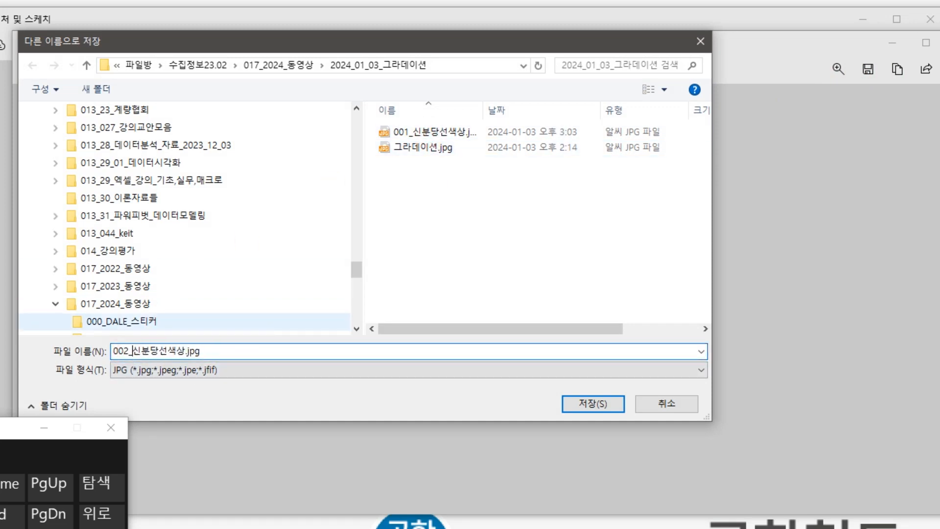
{"action": "type", "text": "수이"}
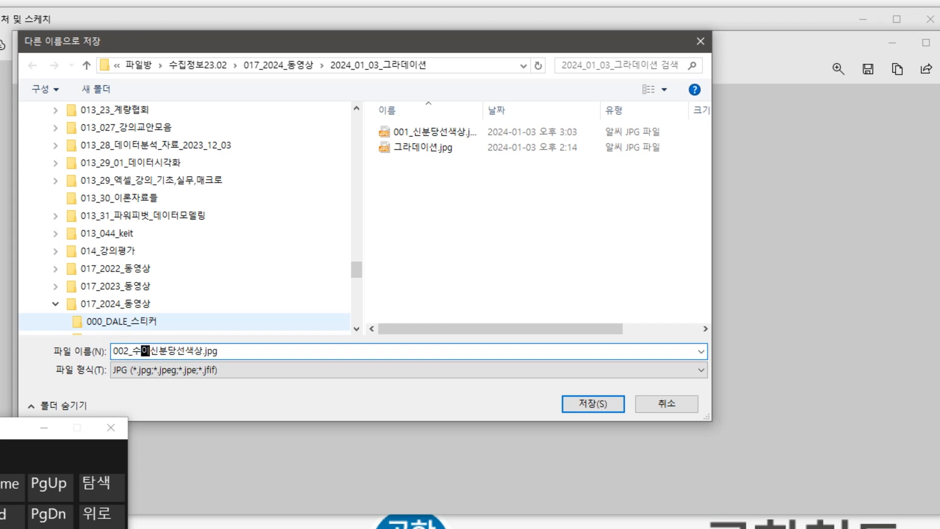
{"action": "key", "text": "Return"}
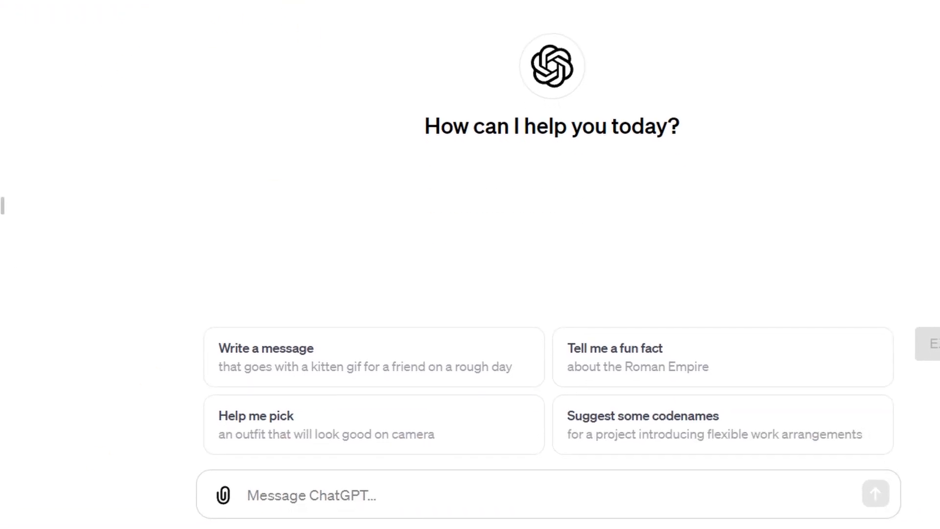
Attach 001_신분당선색상.jpg and 002_수인분당선색상.jpg from the 2024_01_03_그라데이션 folder to a new ChatGPT message.
{"action": "mouse_move", "coordinate": [106, 528]}
{"action": "left_click", "coordinate": [266, 527]}
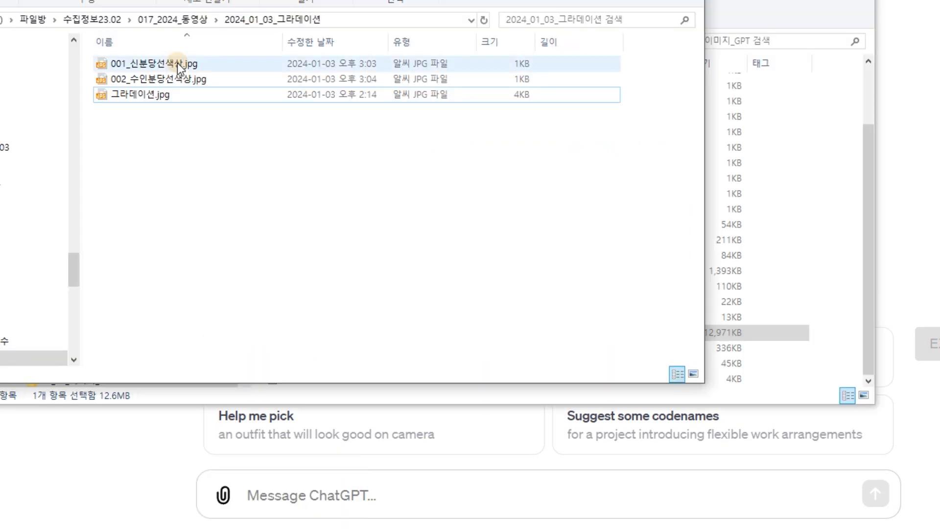
{"action": "left_click_drag", "start_coordinate": [177, 63], "coordinate": [336, 492]}
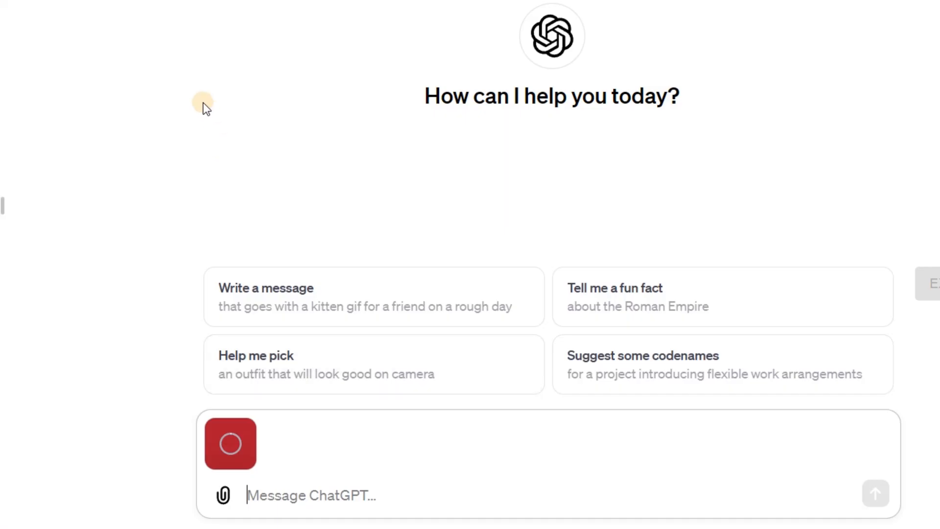
{"action": "key", "text": "alt+Tab"}
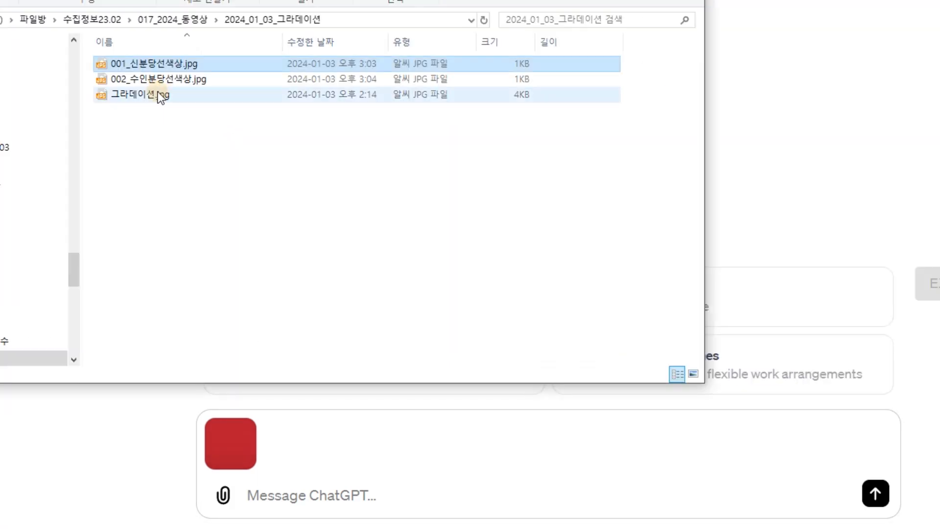
{"action": "left_click_drag", "start_coordinate": [172, 80], "coordinate": [371, 451]}
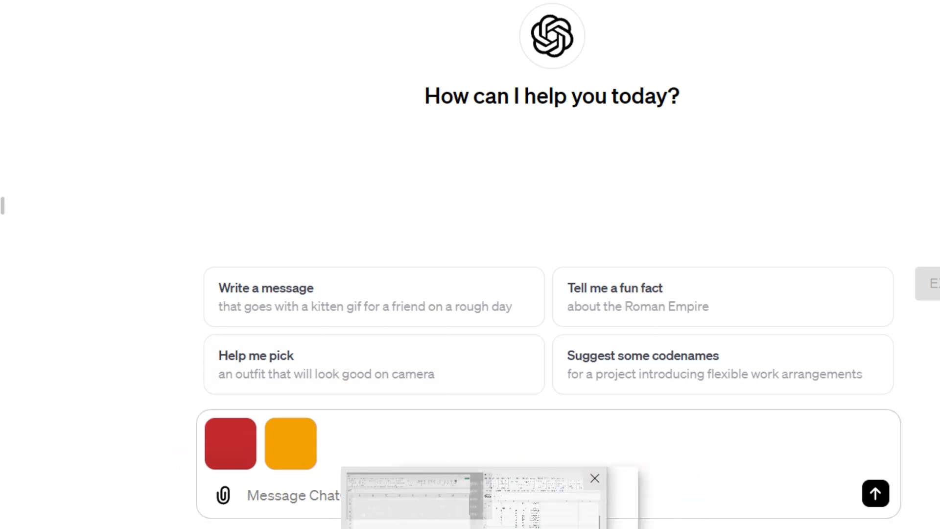
Switch to the Excel workbook and review the prompt texts in A4:A6 and A21:A23 of the GPT사용 sheet.
{"action": "left_click", "coordinate": [384, 510]}
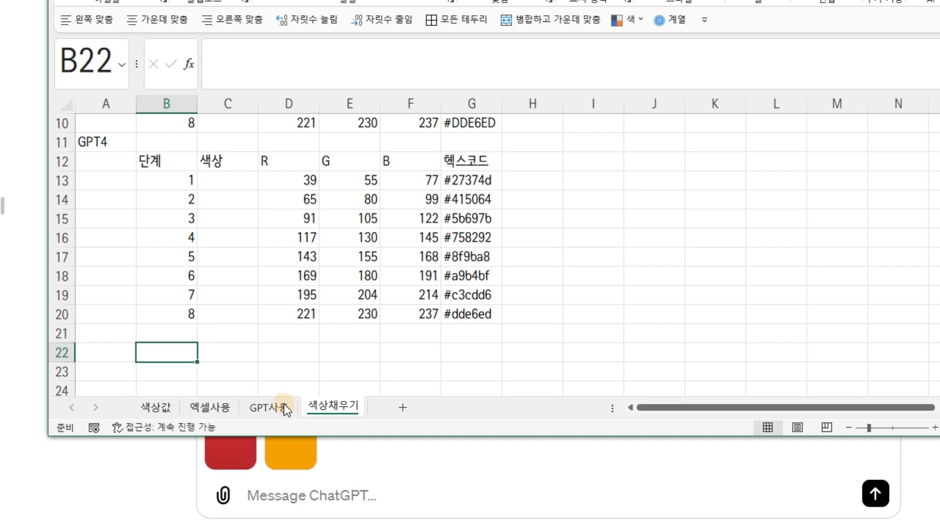
{"action": "left_click", "coordinate": [269, 407]}
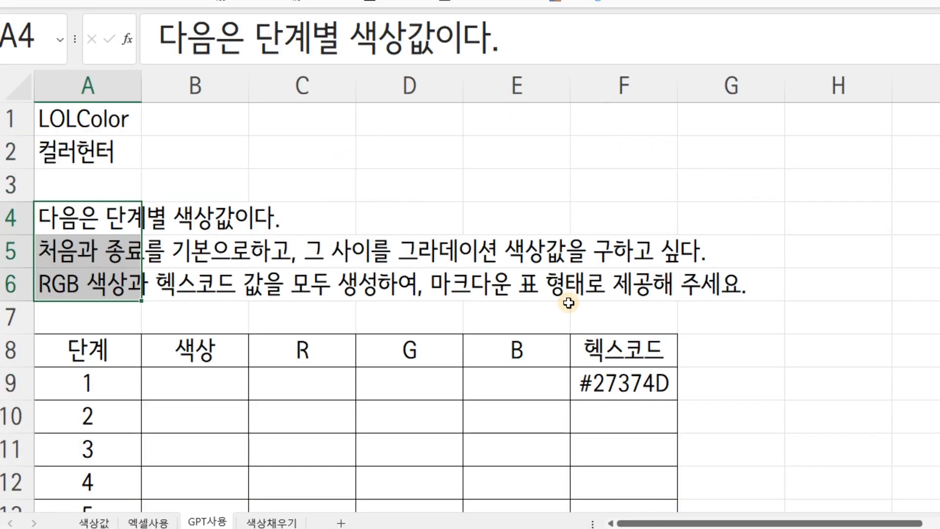
{"action": "left_click_drag", "start_coordinate": [126, 216], "coordinate": [123, 286]}
{"action": "scroll", "coordinate": [126, 270], "scroll_direction": "down", "scroll_amount": 5}
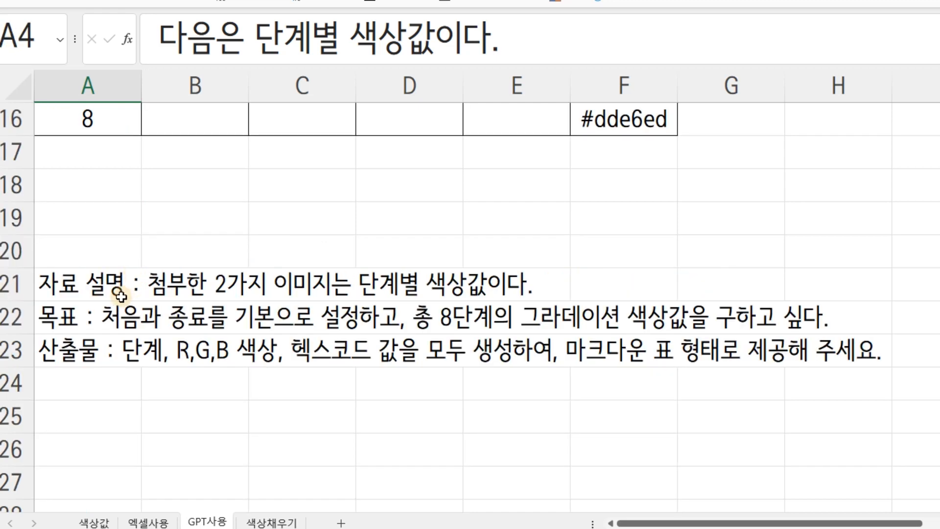
{"action": "left_click", "coordinate": [103, 284]}
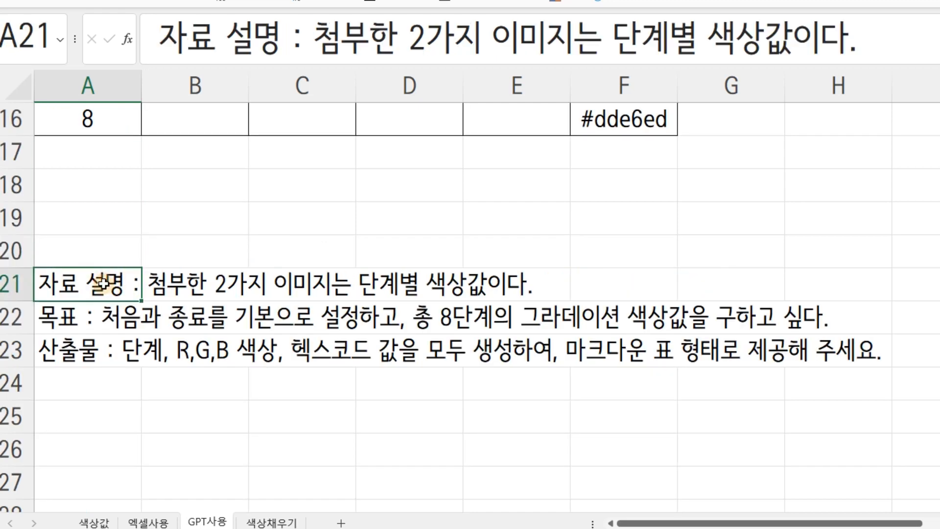
{"action": "left_click", "coordinate": [90, 315]}
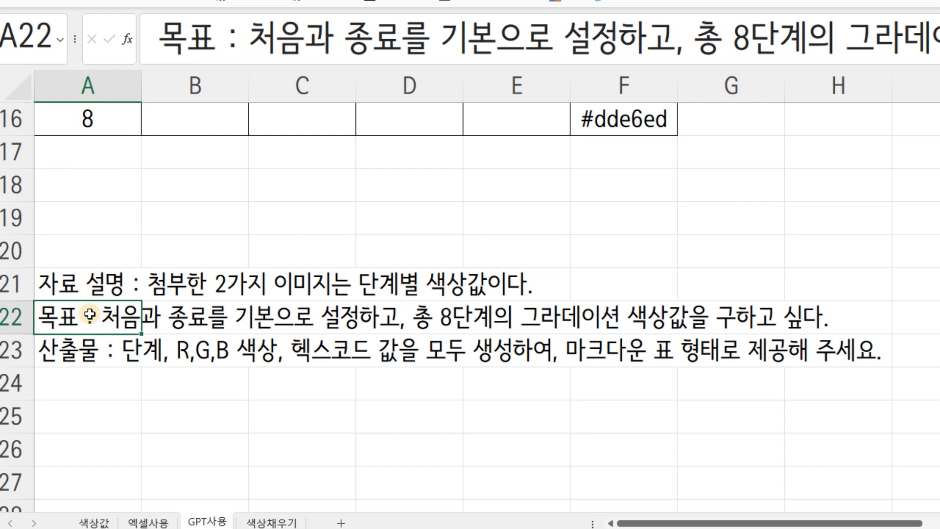
{"action": "left_click", "coordinate": [83, 349]}
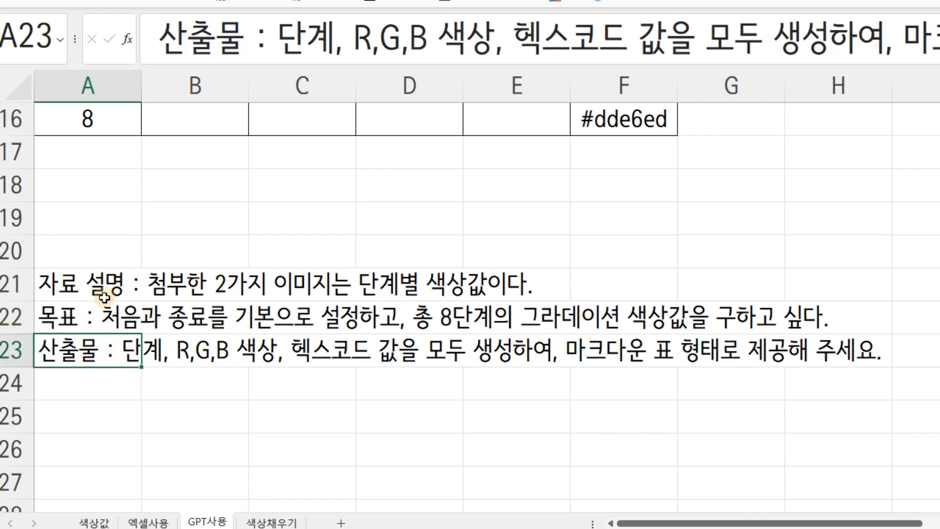
{"action": "left_click", "coordinate": [434, 317]}
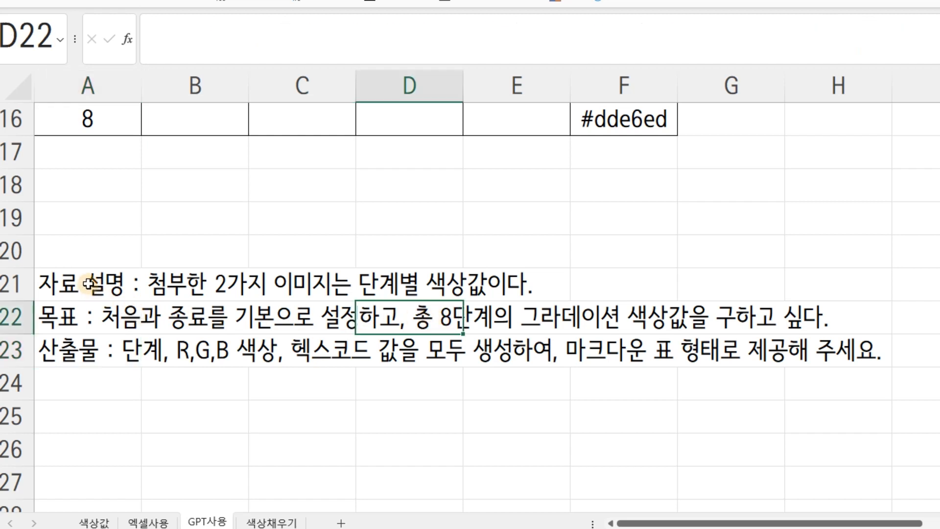
Send ChatGPT the prompt text from A21:A23 with the two colour images, removing the extra image attached by pasting.
{"action": "left_click_drag", "start_coordinate": [89, 284], "coordinate": [97, 361]}
{"action": "key", "text": "ctrl+c"}
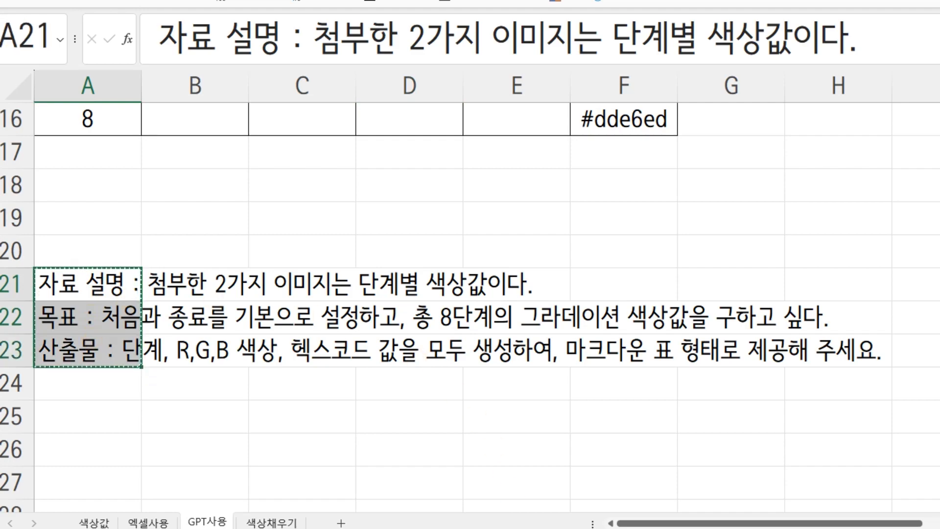
{"action": "key", "text": "alt+Tab"}
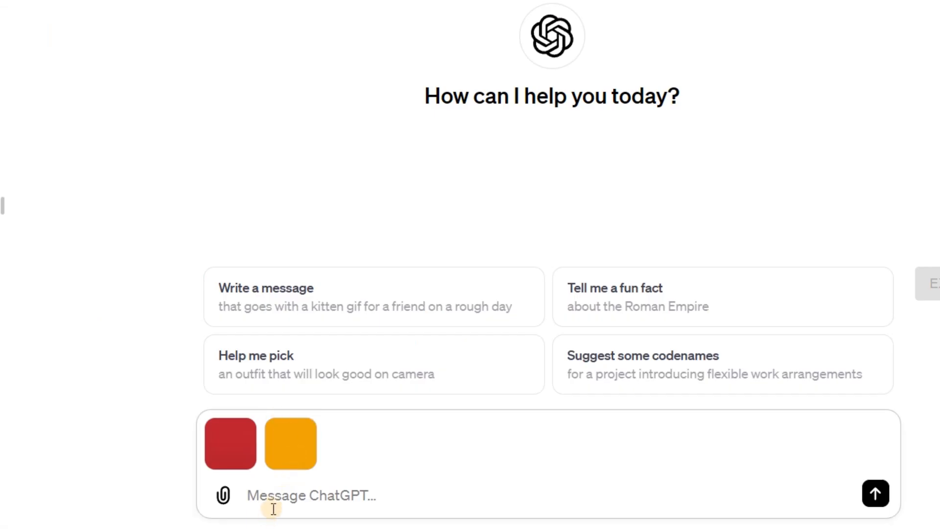
{"action": "key", "text": "ctrl+v"}
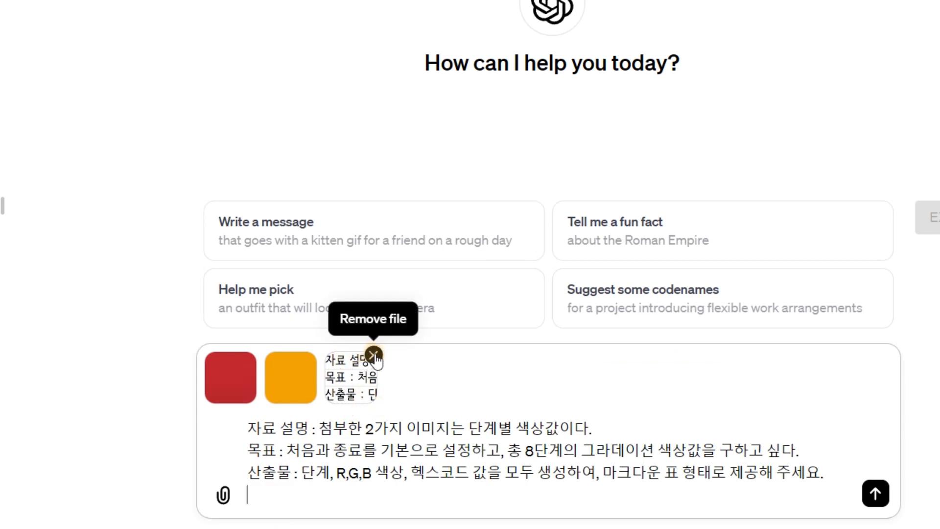
{"action": "left_click", "coordinate": [374, 355]}
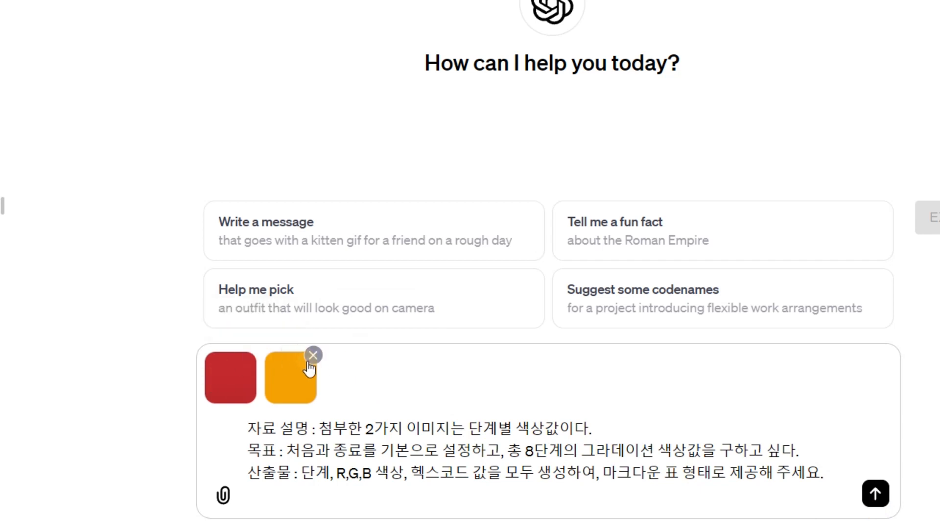
{"action": "left_click", "coordinate": [876, 495]}
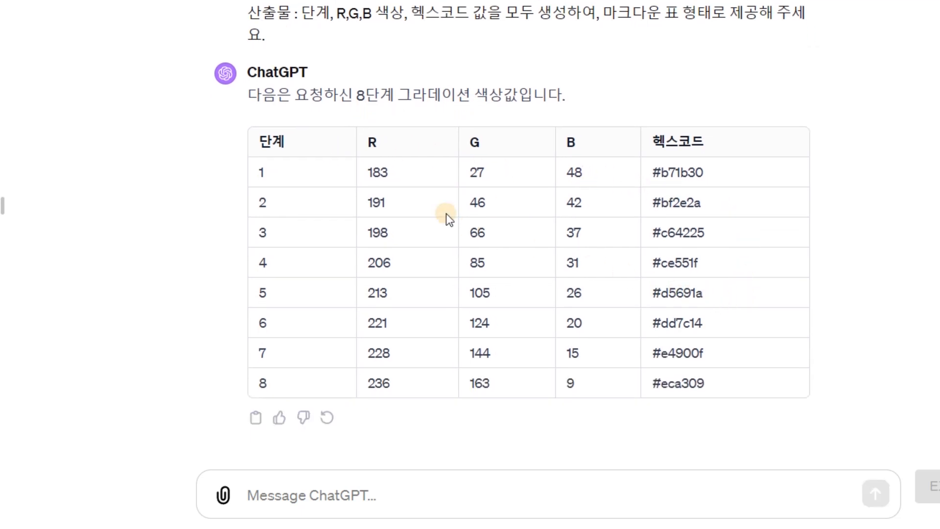
Rate the response as good without written feedback, and copy its eight-step gradient table into a blank Notepad document.
{"action": "left_click", "coordinate": [281, 419]}
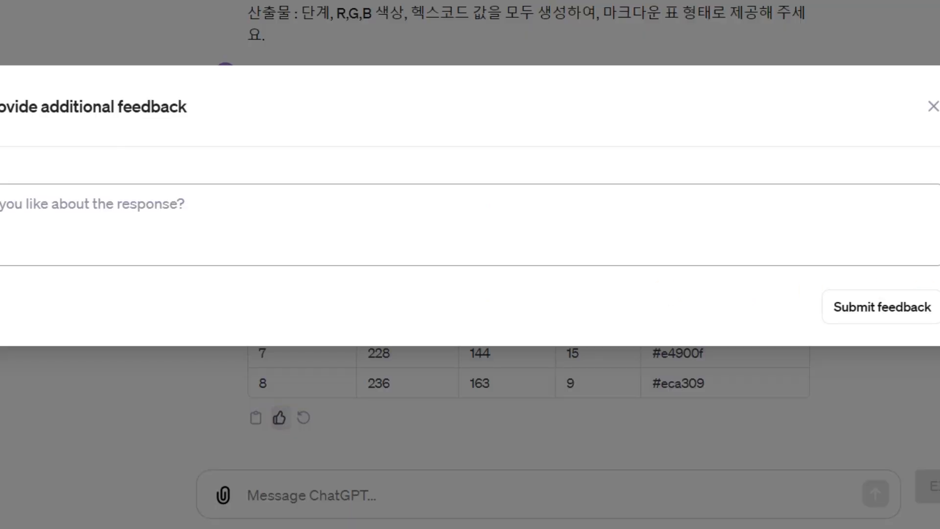
{"action": "left_click", "coordinate": [932, 107]}
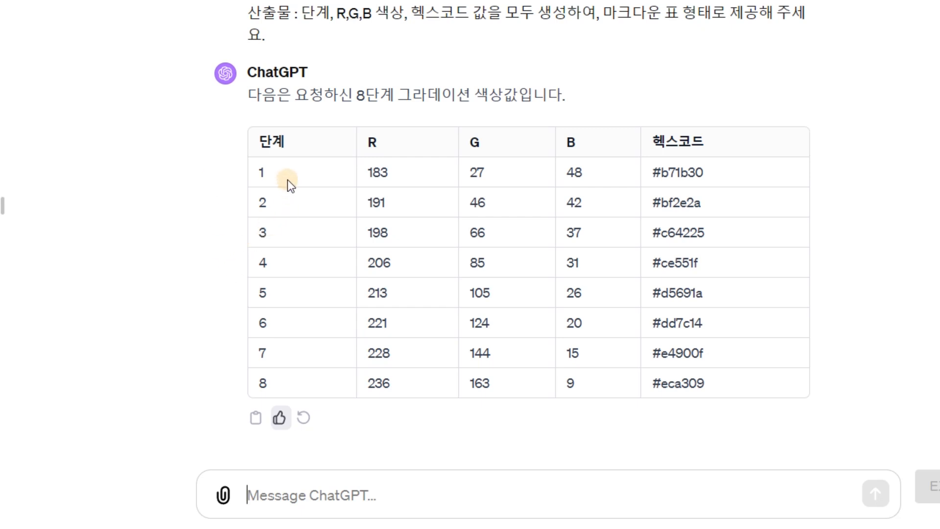
{"action": "left_click_drag", "start_coordinate": [258, 142], "coordinate": [740, 387]}
{"action": "key", "text": "ctrl+c"}
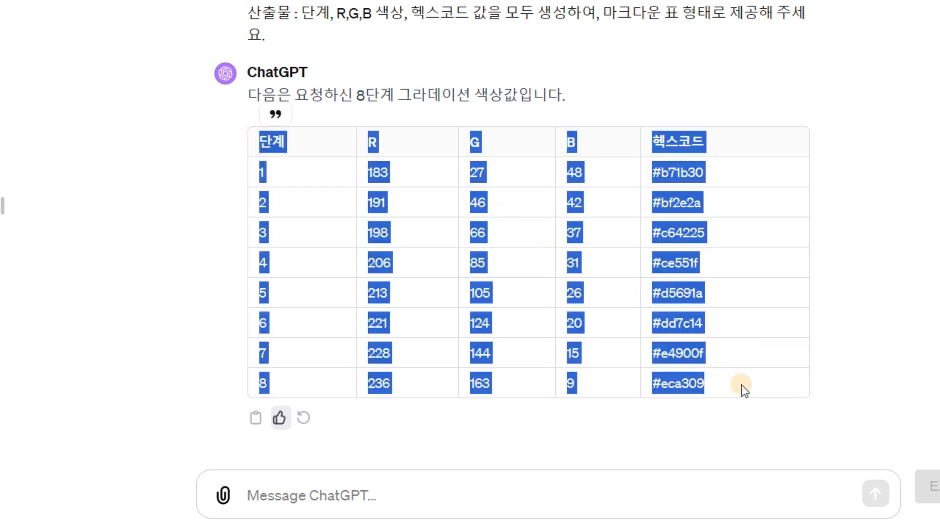
{"action": "mouse_move", "coordinate": [521, 528]}
{"action": "left_click", "coordinate": [391, 492]}
{"action": "key", "text": "ctrl+v"}
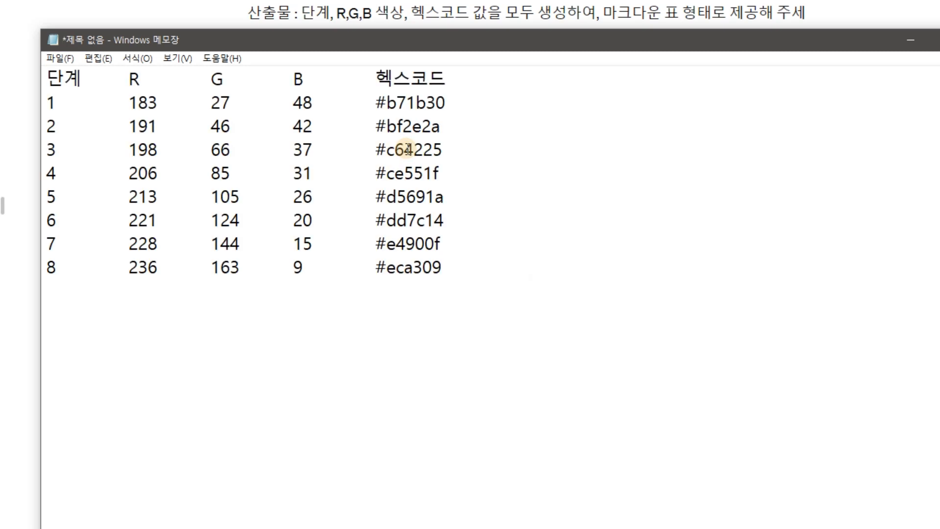
Copy the whole table text from Notepad and paste it at B23 of the Excel 색상채우기 sheet.
{"action": "key", "text": "ctrl+a"}
{"action": "key", "text": "ctrl+c"}
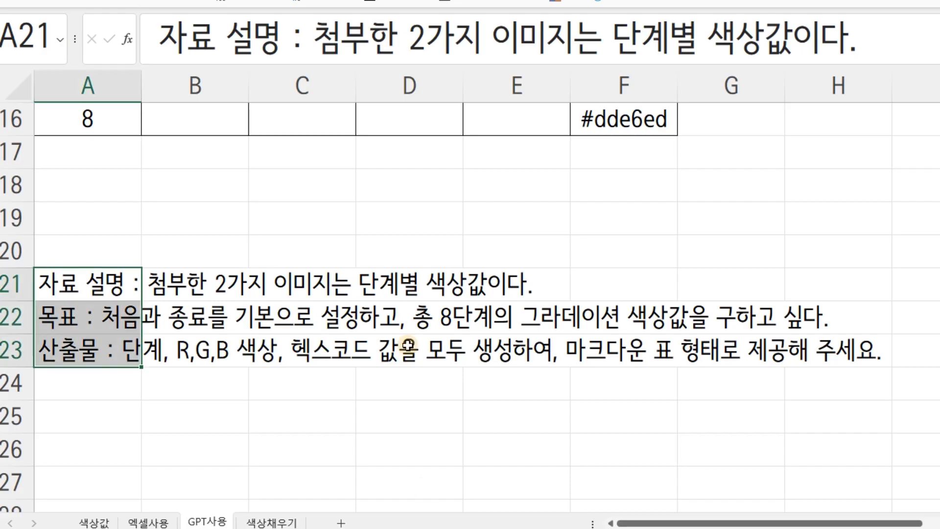
{"action": "scroll", "coordinate": [159, 254], "scroll_direction": "down", "scroll_amount": 3}
{"action": "left_click", "coordinate": [263, 515]}
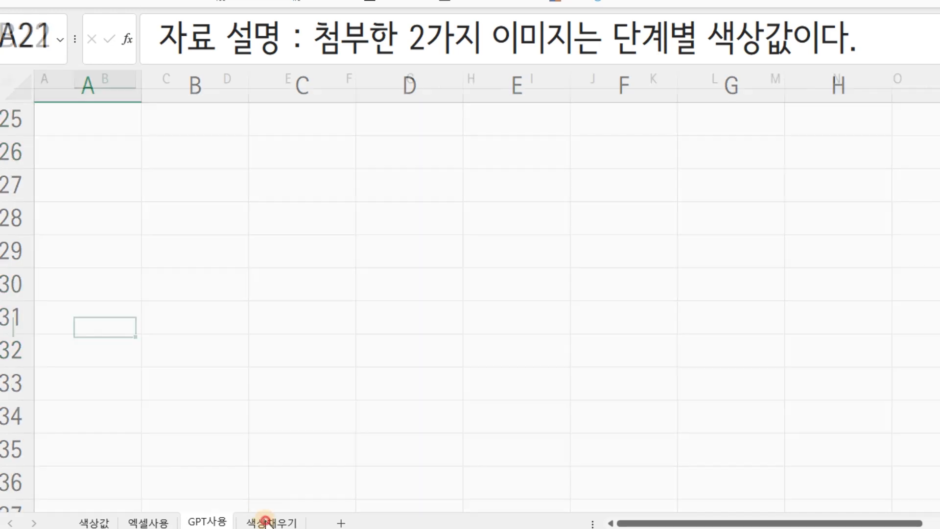
{"action": "left_click", "coordinate": [120, 345]}
{"action": "key", "text": "ctrl+v"}
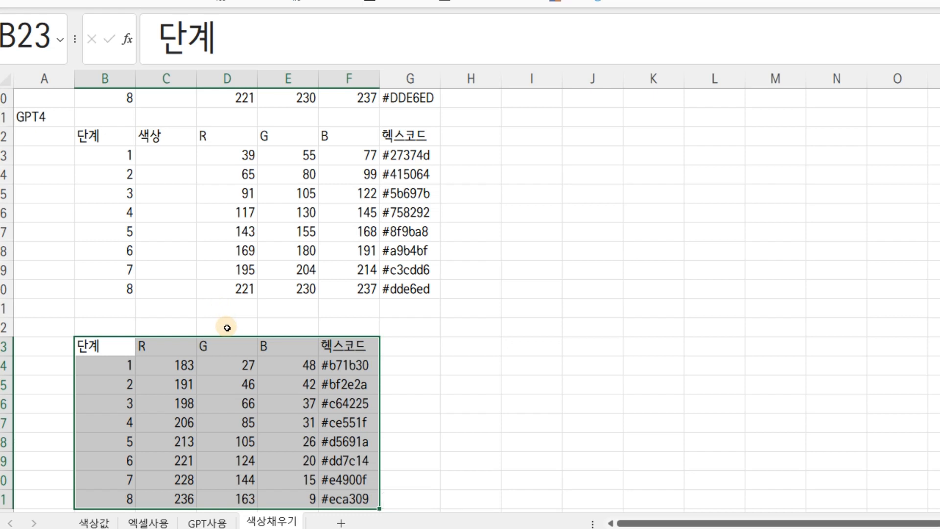
Insert blank cells at C22:C32, shifting the RGB and hex columns right, and enter 색상 as the header in C23.
{"action": "scroll", "coordinate": [224, 325], "scroll_direction": "down", "scroll_amount": 1}
{"action": "left_click_drag", "start_coordinate": [178, 273], "coordinate": [175, 463]}
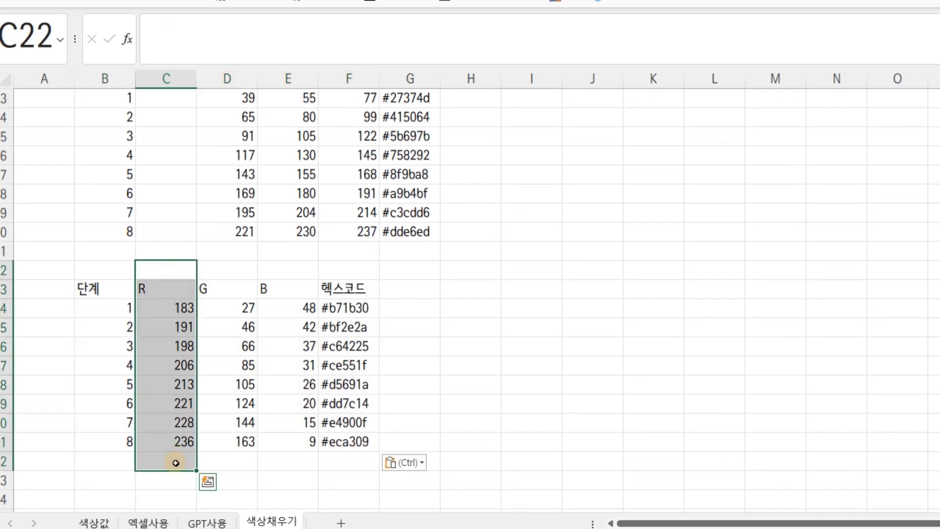
{"action": "key", "text": "ctrl+shift+plus"}
{"action": "left_click", "coordinate": [420, 204]}
{"action": "left_click", "coordinate": [175, 288]}
{"action": "type", "text": "새ㄱ상"}
{"action": "key", "text": "Return"}
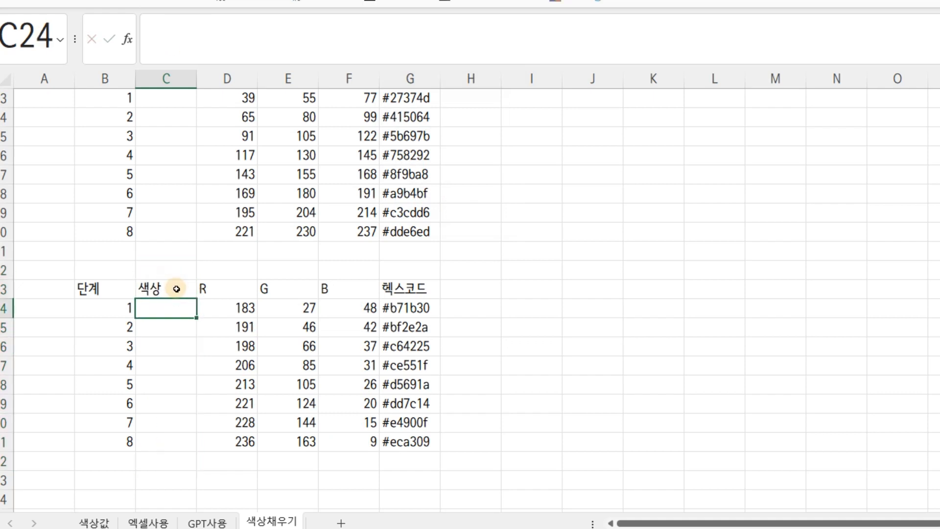
{"action": "left_click_drag", "start_coordinate": [178, 310], "coordinate": [188, 435]}
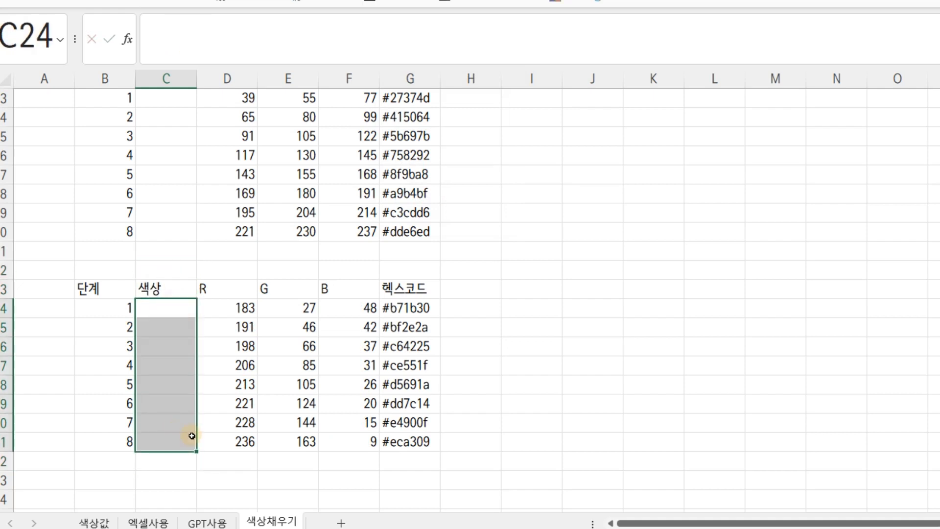
{"action": "left_click", "coordinate": [414, 306]}
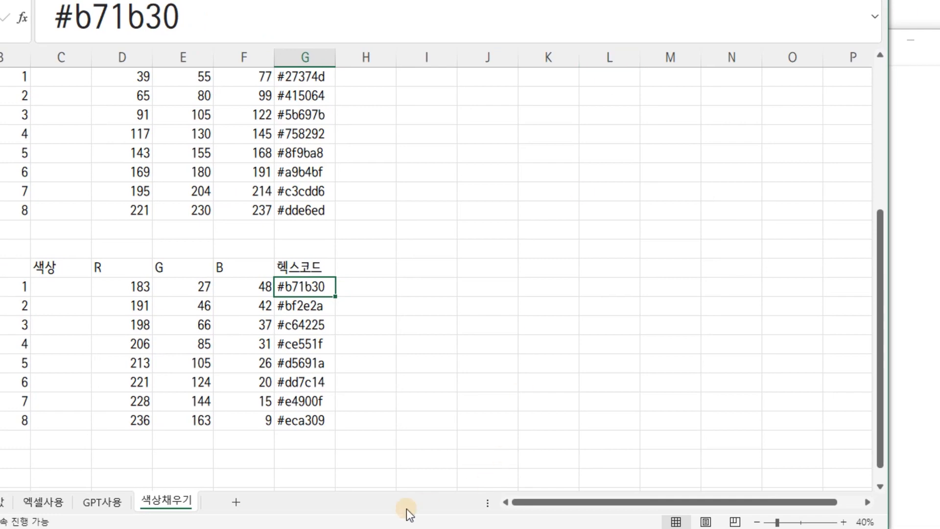
Switch to PowerPoint and insert 001_신분당선색상.jpg and 002_수인분당선색상.jpg from the 2024_01_03_그라데이션 folder onto the blank slide.
{"action": "left_click", "coordinate": [490, 528]}
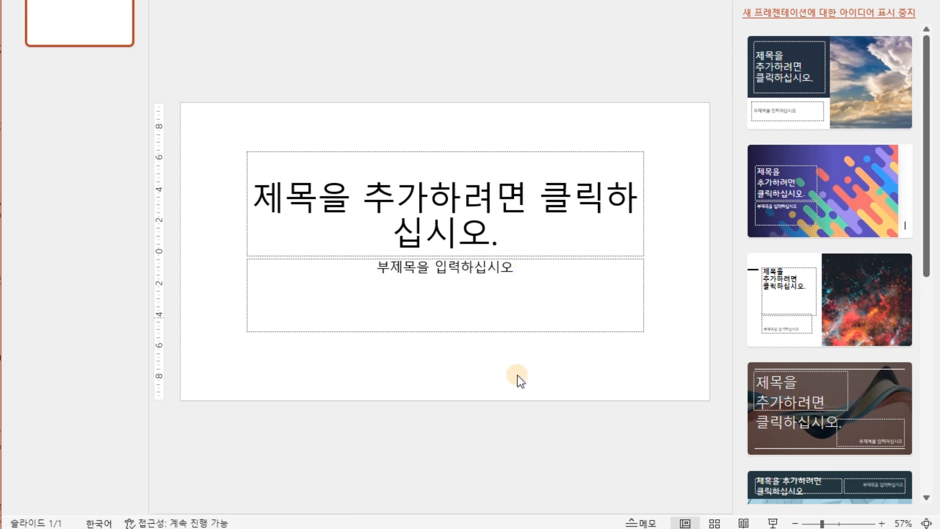
{"action": "left_click", "coordinate": [178, 64]}
{"action": "left_click", "coordinate": [179, 78], "text": "shift"}
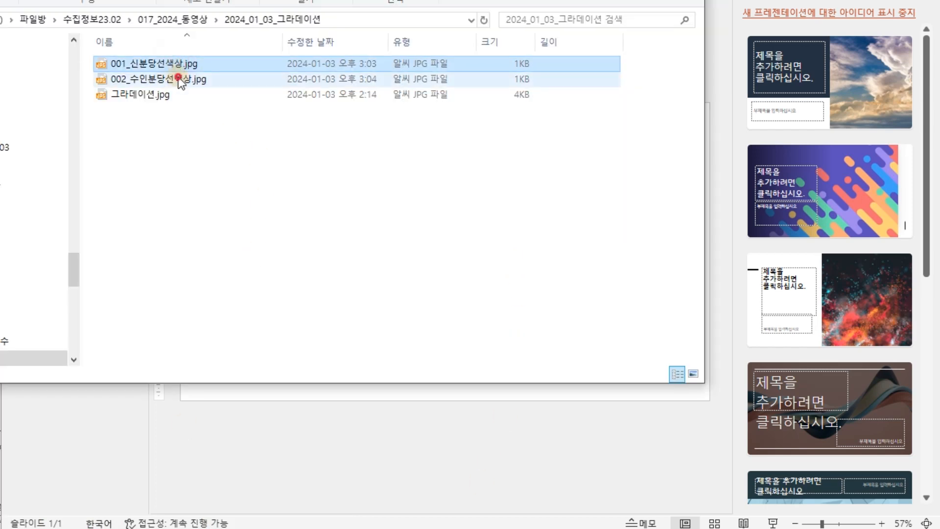
{"action": "left_click_drag", "start_coordinate": [178, 78], "coordinate": [566, 396]}
Delete the subtitle and title placeholders from the slide.
{"action": "left_click", "coordinate": [514, 304]}
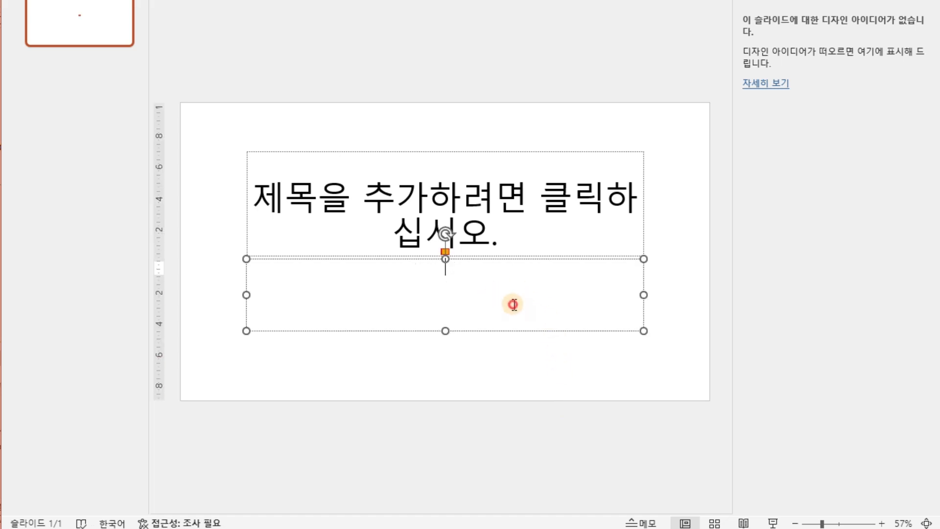
{"action": "left_click", "coordinate": [554, 346]}
{"action": "left_click", "coordinate": [553, 331]}
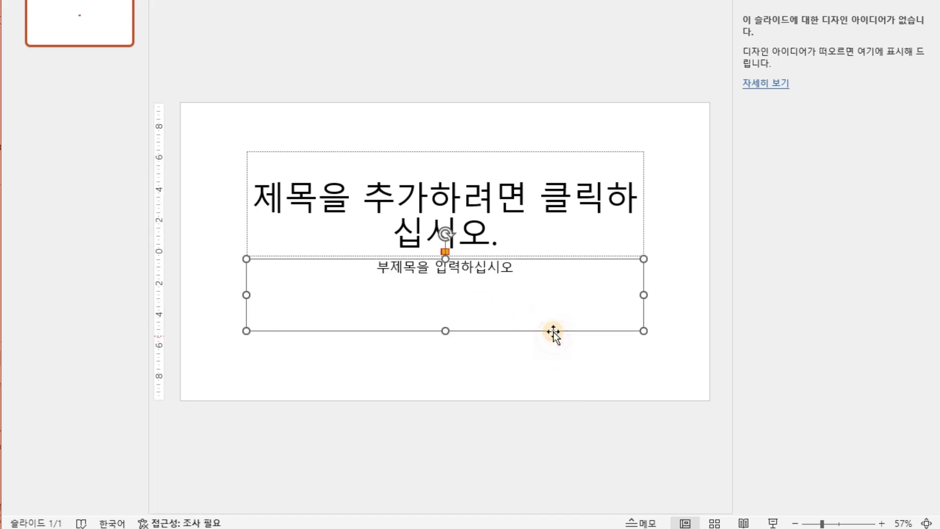
{"action": "key", "text": "Delete"}
{"action": "left_click", "coordinate": [541, 257]}
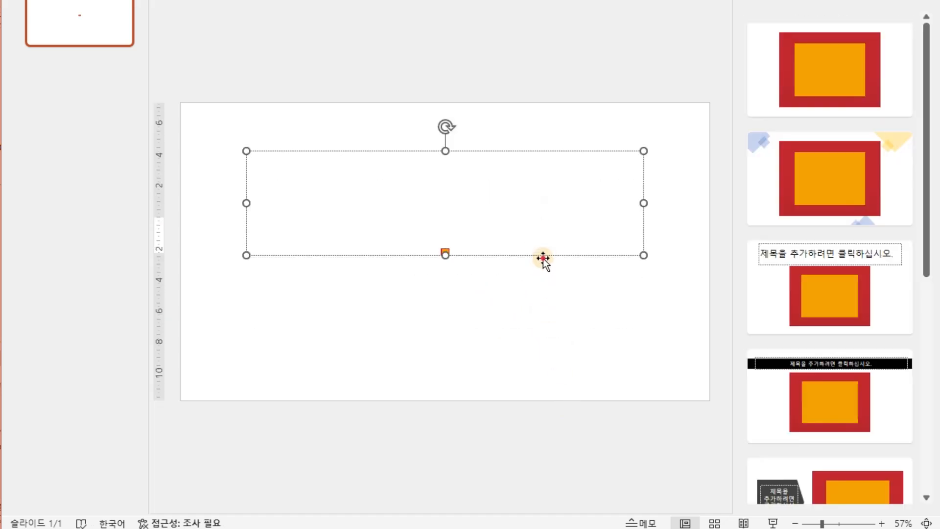
{"action": "key", "text": "Delete"}
Enlarge the orange and red colour images and place them side by side, with the red one to the right of the orange.
{"action": "left_click_drag", "start_coordinate": [444, 252], "coordinate": [389, 300]}
{"action": "left_click_drag", "start_coordinate": [403, 239], "coordinate": [327, 211]}
{"action": "left_click", "coordinate": [444, 251]}
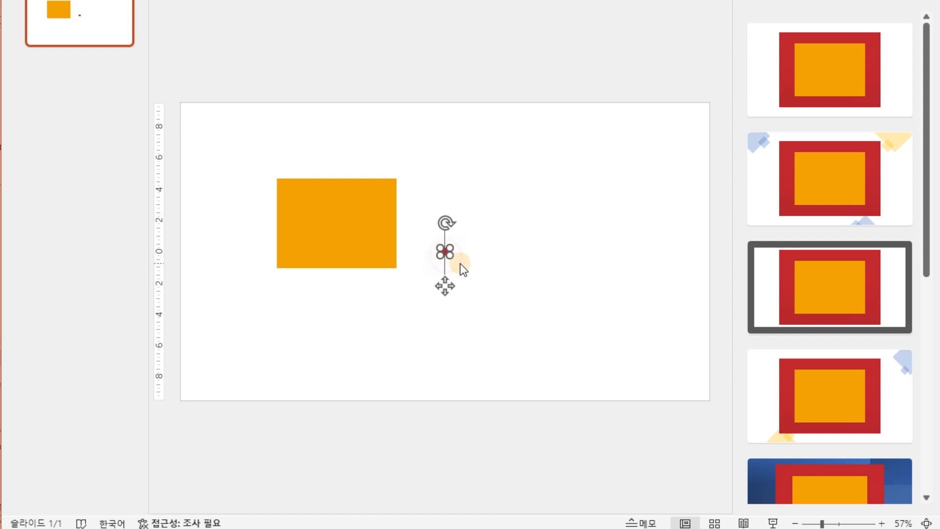
{"action": "left_click_drag", "start_coordinate": [449, 254], "coordinate": [588, 347]}
{"action": "left_click_drag", "start_coordinate": [551, 290], "coordinate": [542, 266]}
{"action": "left_click", "coordinate": [590, 345]}
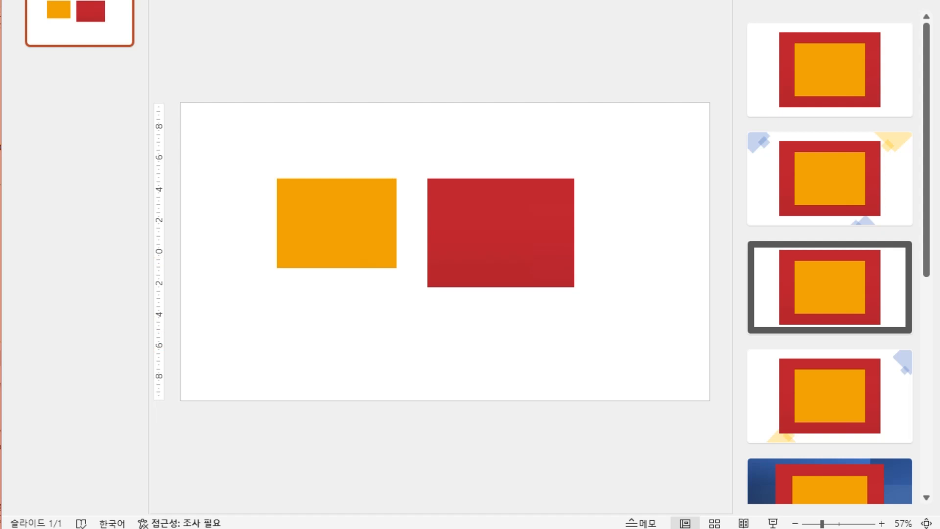
Resize the Excel and PowerPoint windows to sit side by side, with the slide and the colour table both in view.
{"action": "key", "text": "alt+Tab"}
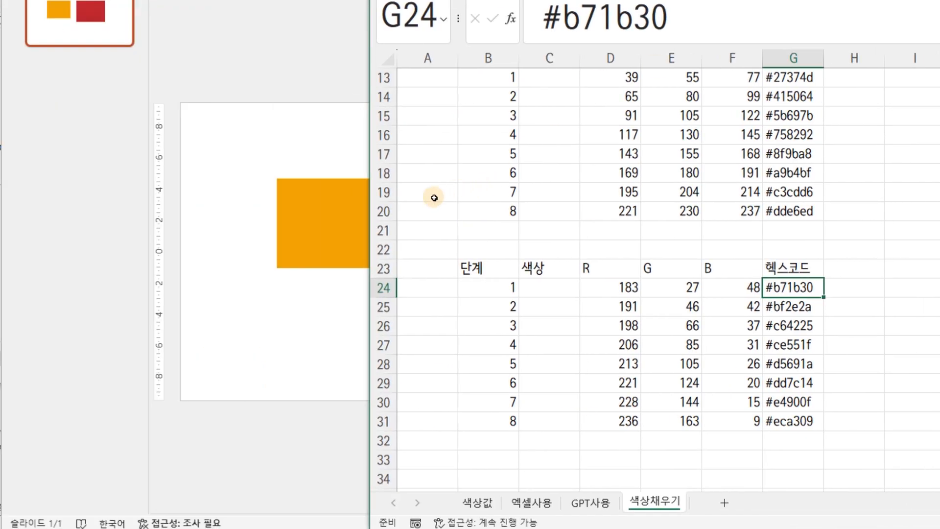
{"action": "left_click_drag", "start_coordinate": [370, 205], "coordinate": [534, 222]}
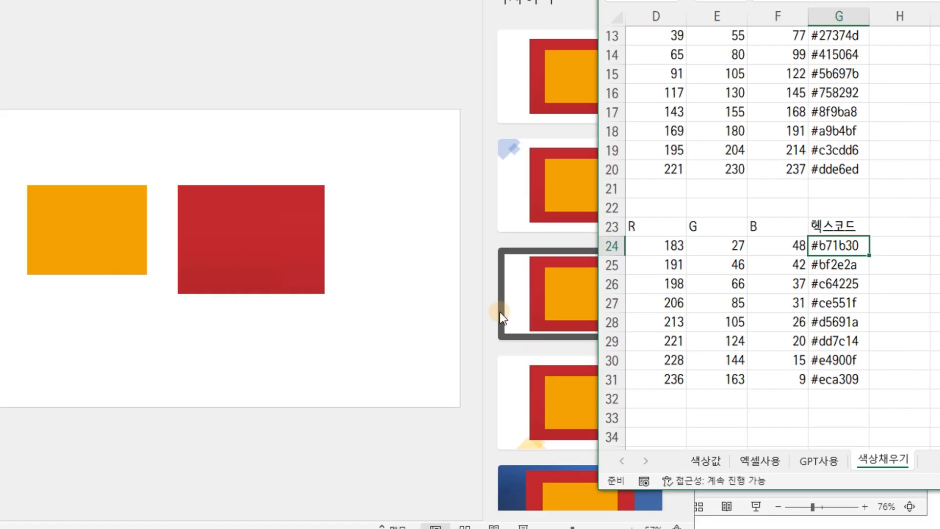
{"action": "left_click", "coordinate": [261, 234]}
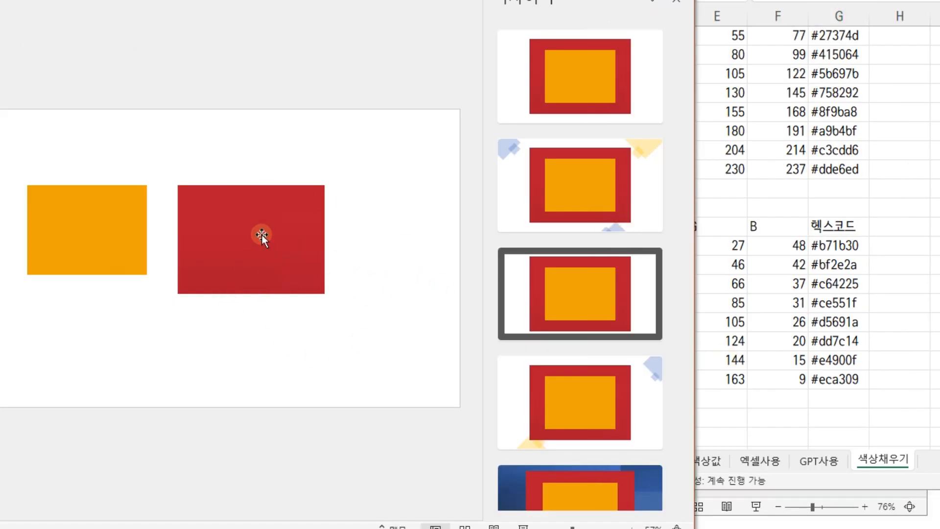
{"action": "left_click_drag", "start_coordinate": [694, 196], "coordinate": [573, 195]}
{"action": "left_click", "coordinate": [447, 302]}
Give the red image a solid fill sampled from the image's own colour with the eyedropper.
{"action": "left_click", "coordinate": [363, 233]}
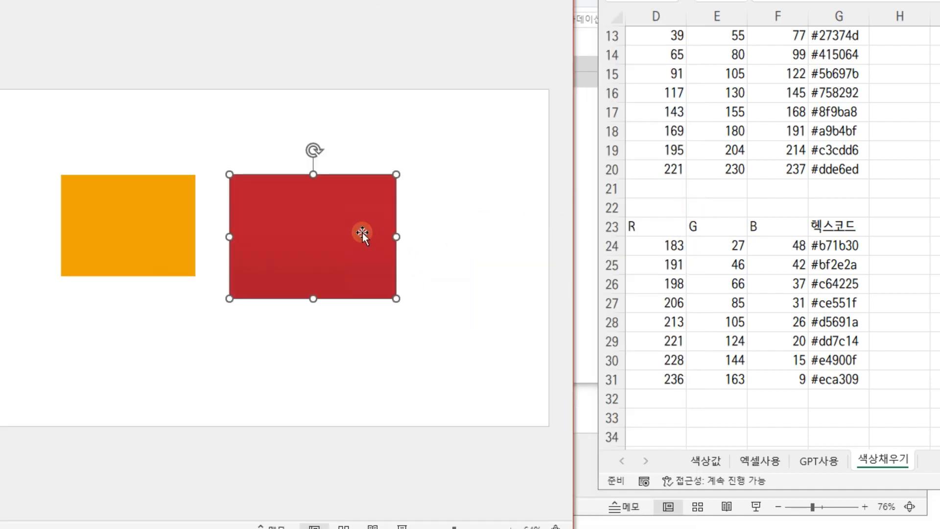
{"action": "right_click", "coordinate": [363, 233]}
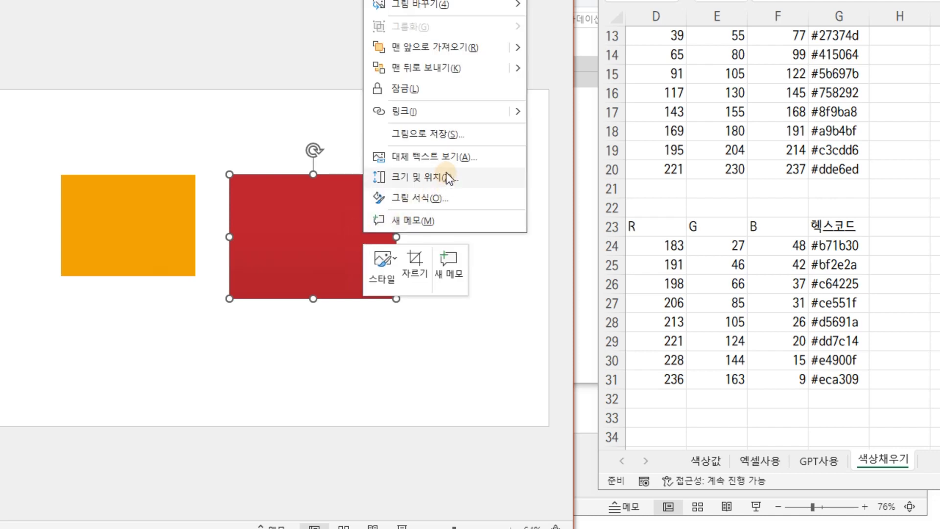
{"action": "left_click", "coordinate": [440, 196]}
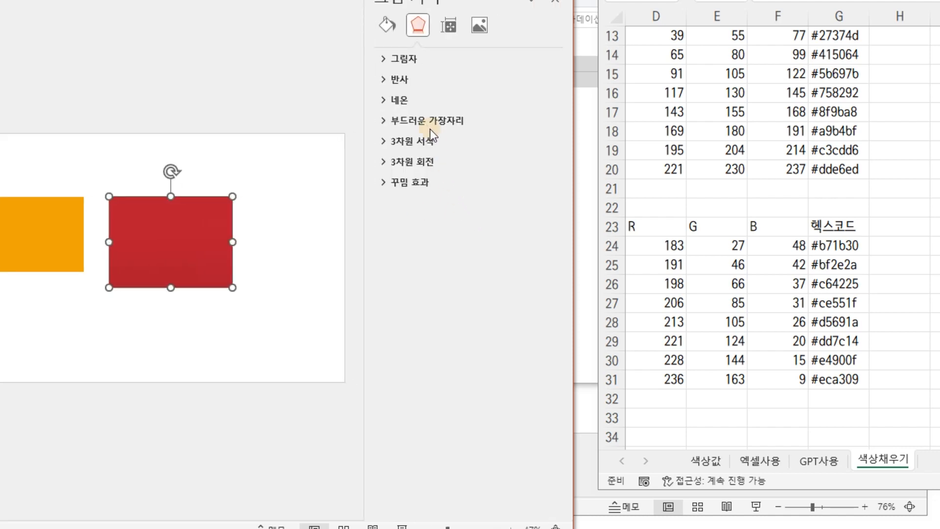
{"action": "left_click", "coordinate": [387, 25]}
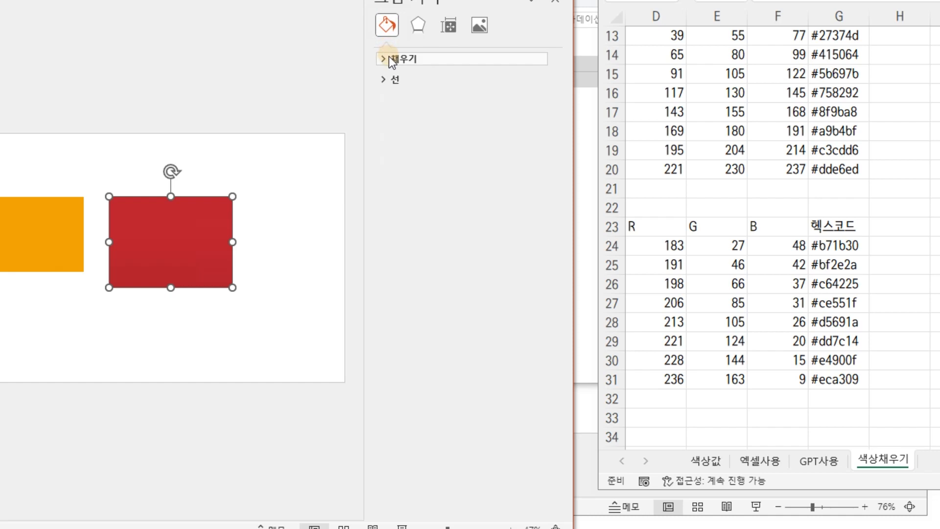
{"action": "left_click", "coordinate": [389, 58]}
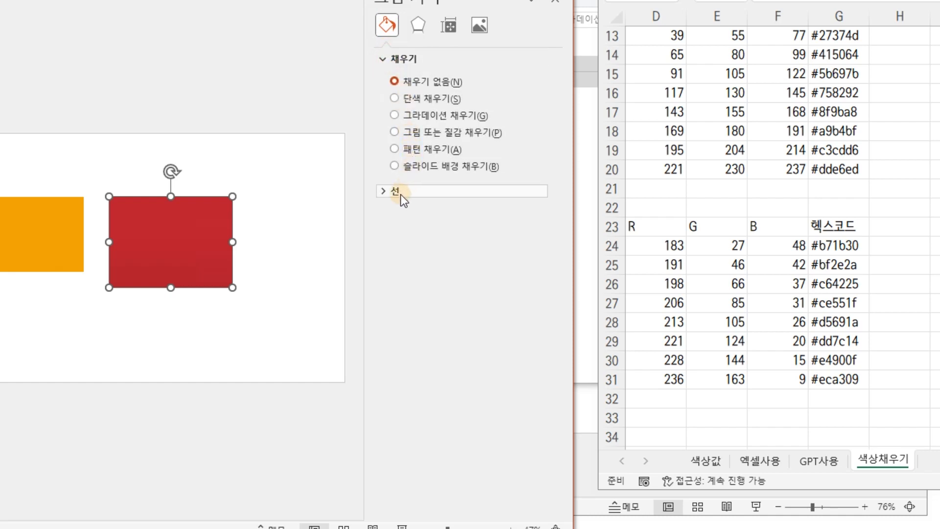
{"action": "left_click", "coordinate": [432, 99]}
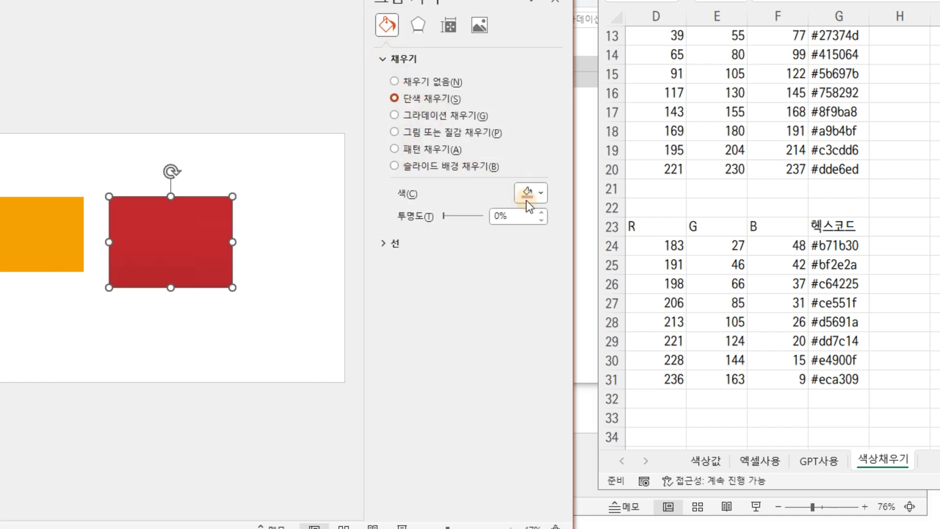
{"action": "left_click", "coordinate": [541, 194]}
{"action": "left_click", "coordinate": [548, 372]}
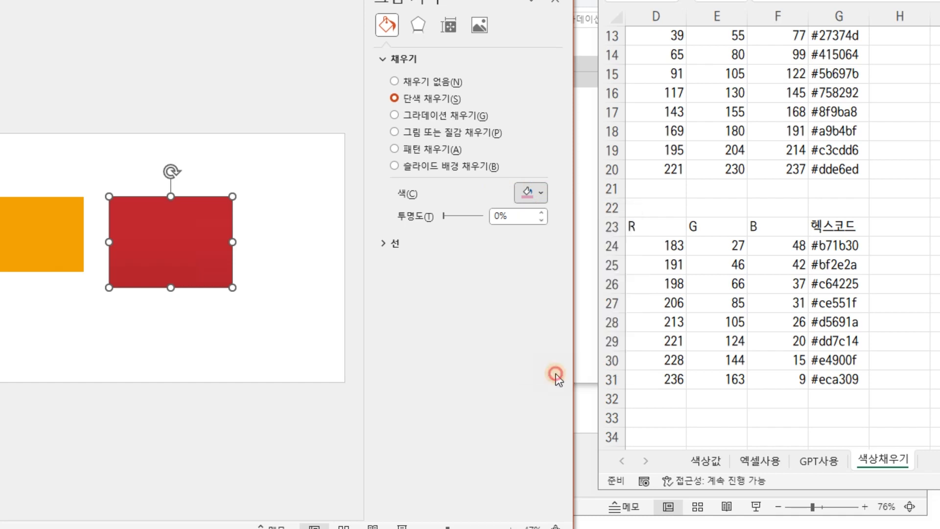
{"action": "left_click", "coordinate": [196, 254]}
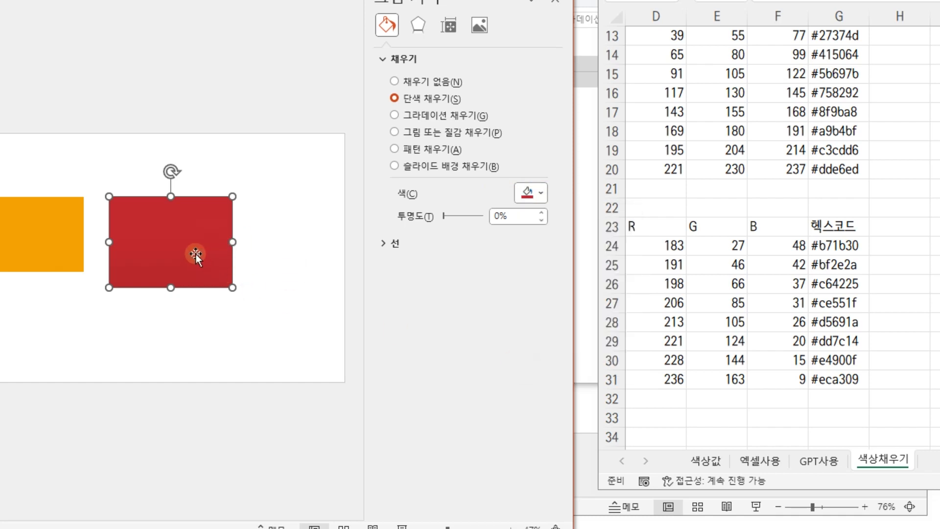
Check the RGB and hex values of the red image's fill against the first gradient row of the table.
{"action": "left_click", "coordinate": [544, 196]}
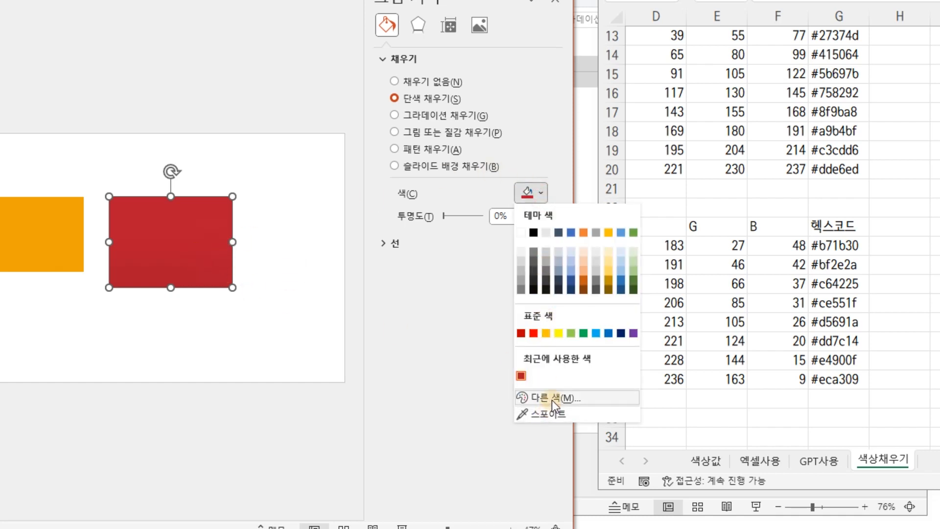
{"action": "left_click", "coordinate": [552, 398]}
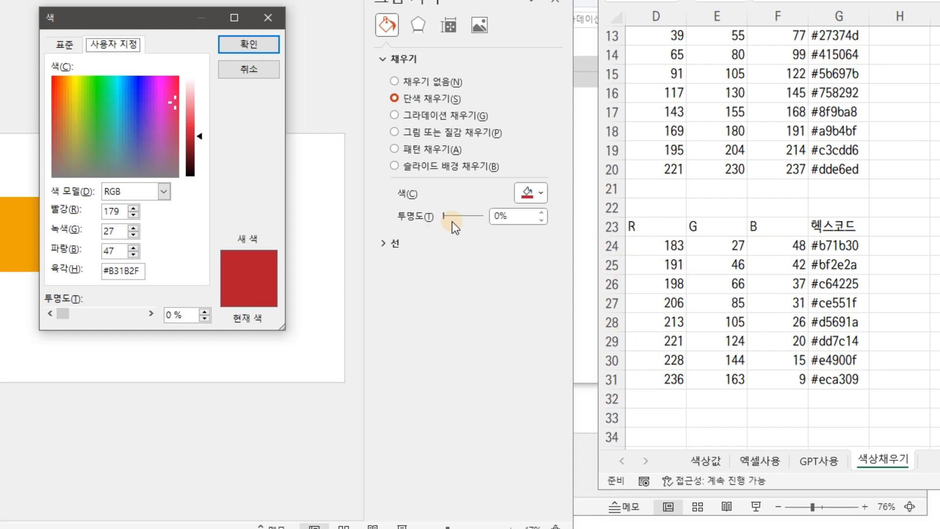
{"action": "left_click", "coordinate": [255, 64]}
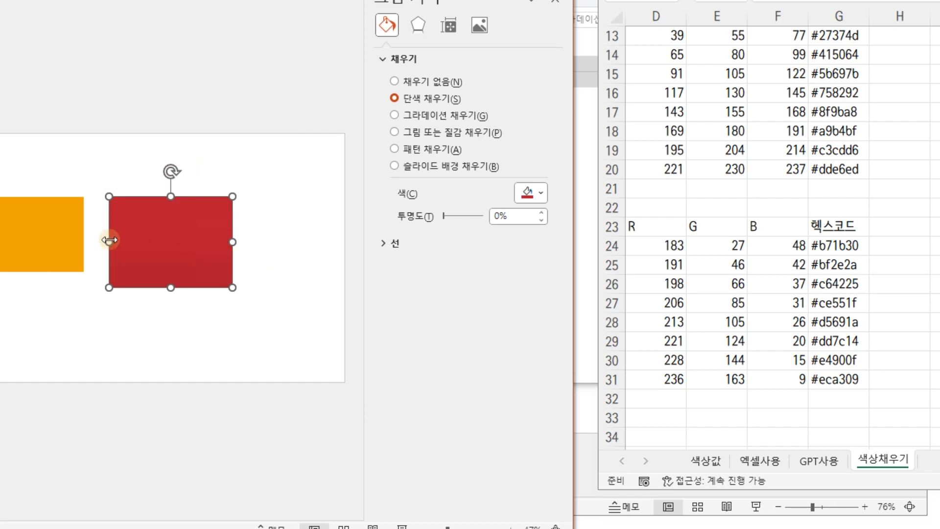
Give the orange image a solid fill sampled from the image's own colour with the eyedropper.
{"action": "left_click", "coordinate": [72, 235]}
{"action": "left_click", "coordinate": [394, 98]}
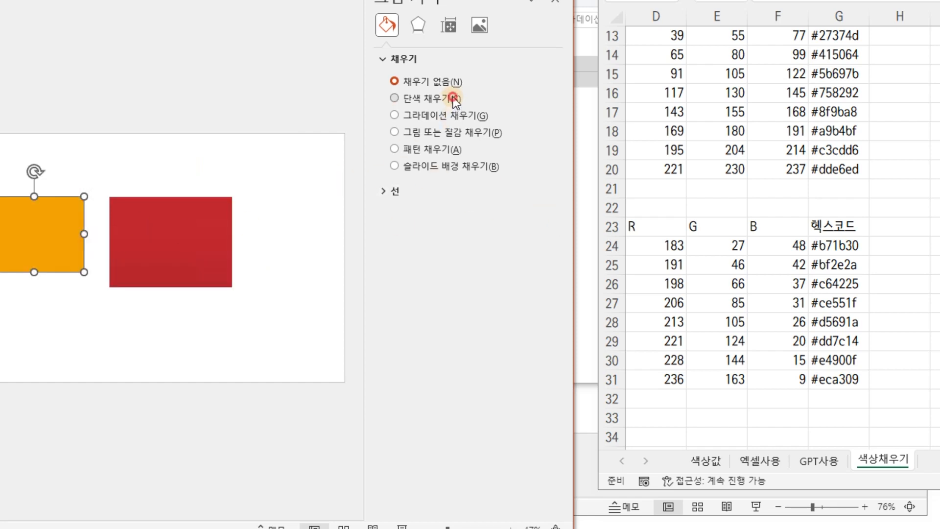
{"action": "left_click", "coordinate": [540, 192]}
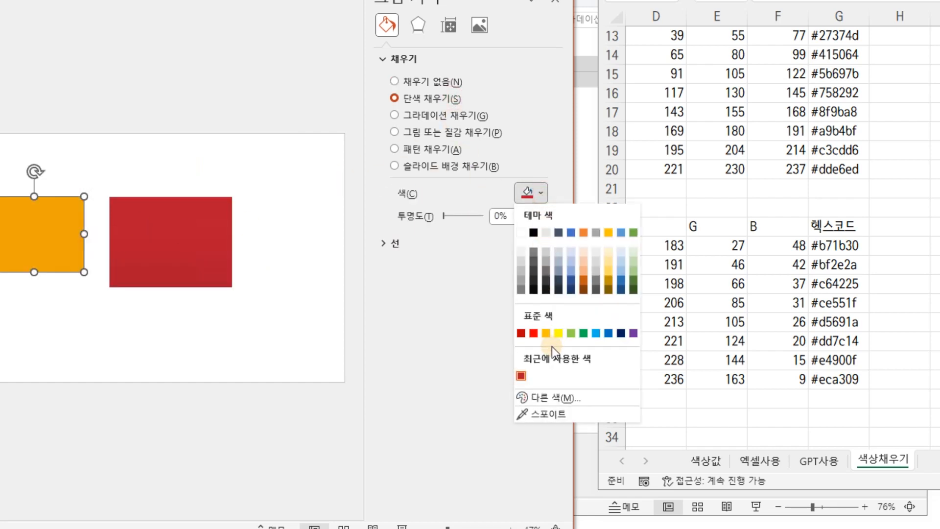
{"action": "left_click", "coordinate": [536, 414]}
{"action": "left_click", "coordinate": [41, 228]}
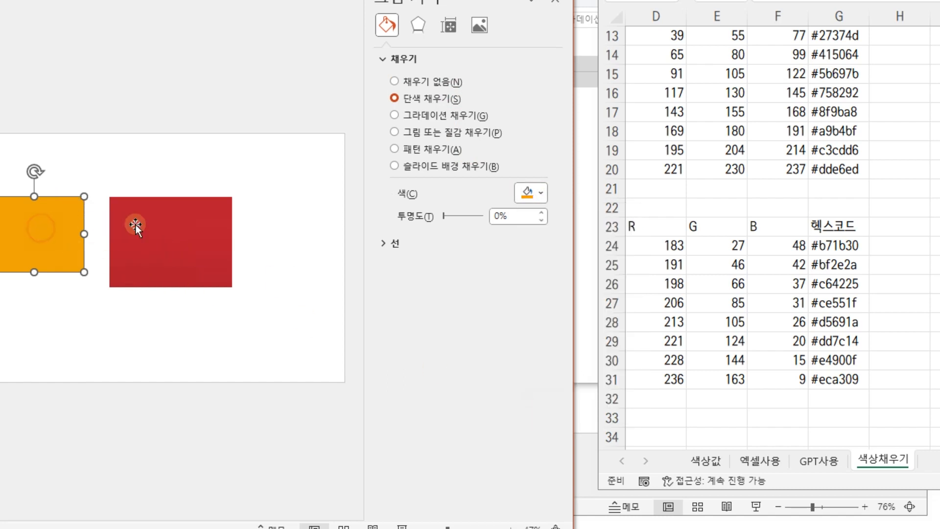
Check the RGB and hex values of the orange image's fill against the last gradient row of the table.
{"action": "left_click", "coordinate": [544, 190]}
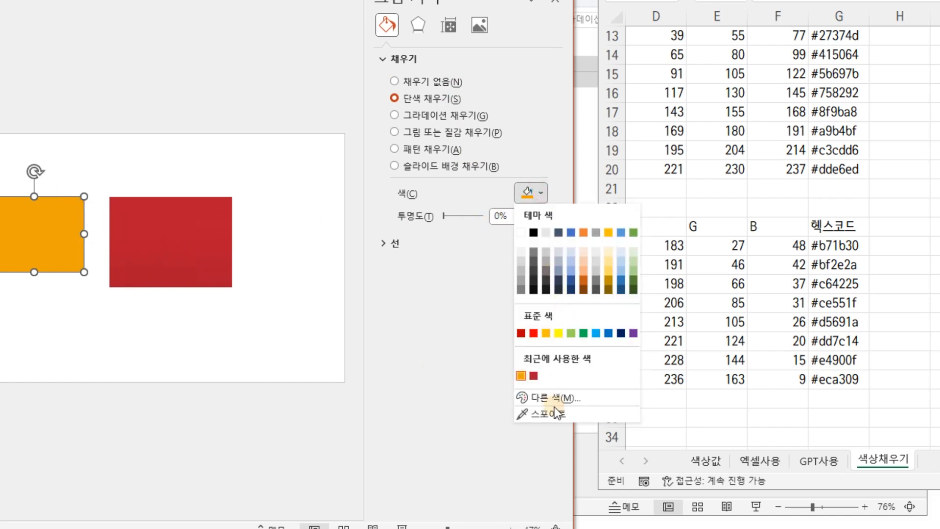
{"action": "left_click", "coordinate": [544, 397]}
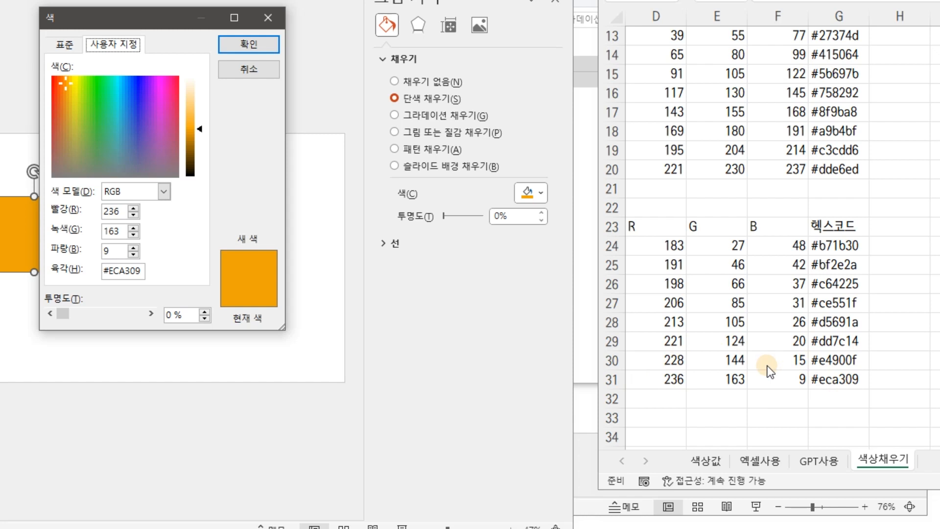
{"action": "left_click", "coordinate": [448, 339]}
{"action": "left_click", "coordinate": [257, 72]}
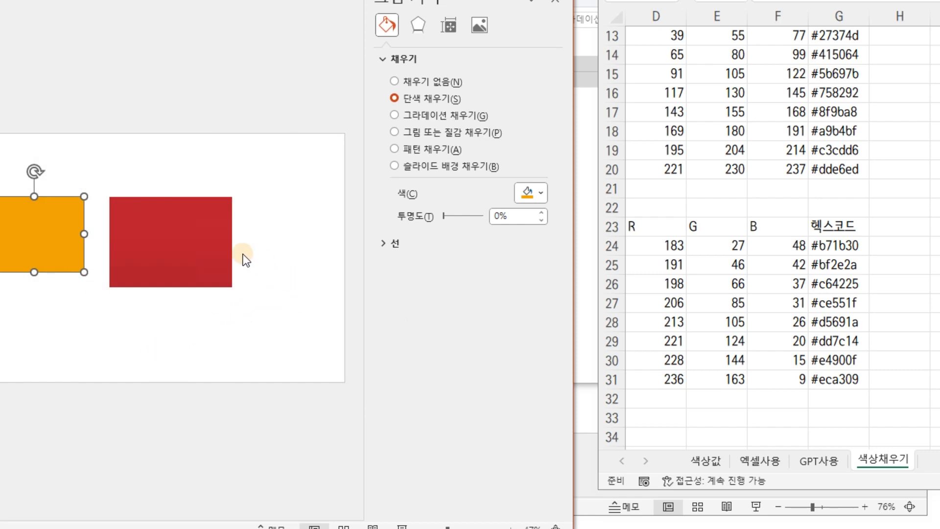
Resample the red image's solid fill with the eyedropper from different points of its own red area.
{"action": "left_click", "coordinate": [206, 245]}
{"action": "left_click", "coordinate": [477, 299]}
{"action": "left_click", "coordinate": [306, 226]}
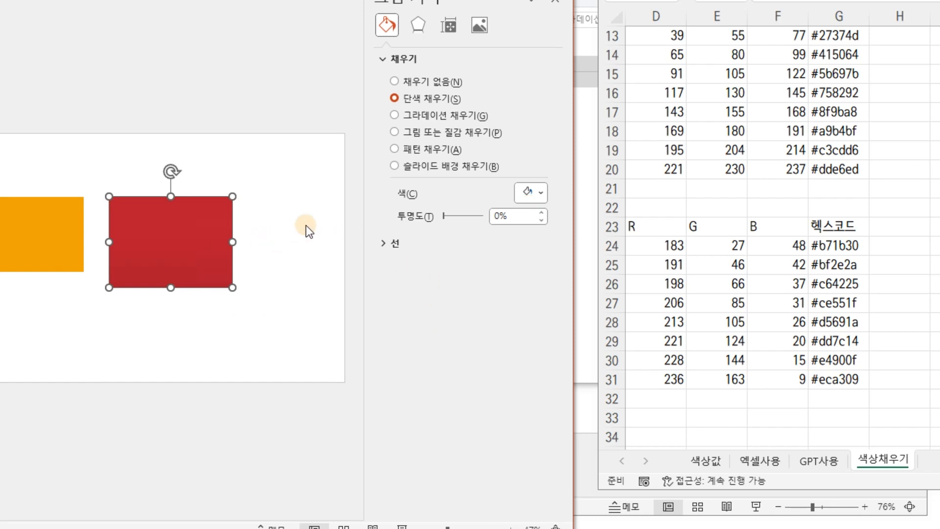
{"action": "left_click", "coordinate": [542, 193]}
{"action": "left_click", "coordinate": [556, 416]}
{"action": "left_click", "coordinate": [164, 236]}
{"action": "left_click", "coordinate": [541, 193]}
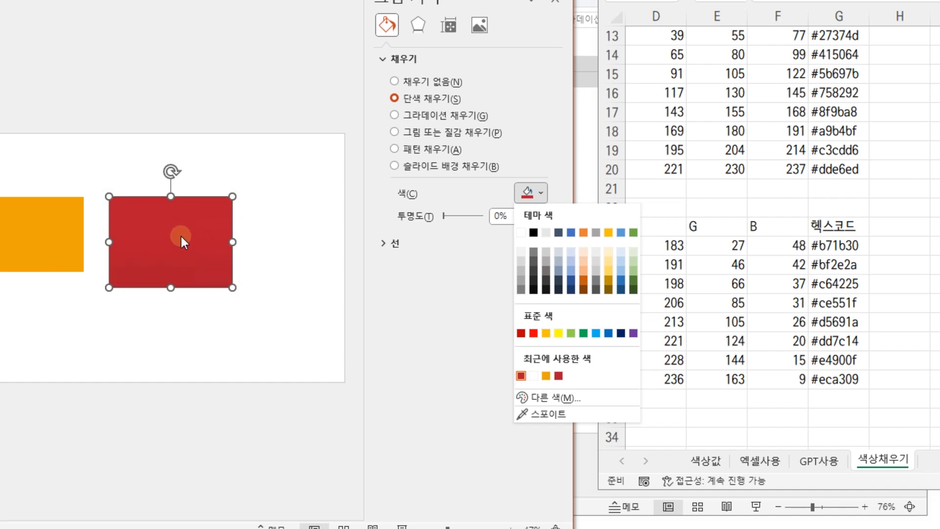
{"action": "left_click", "coordinate": [556, 415]}
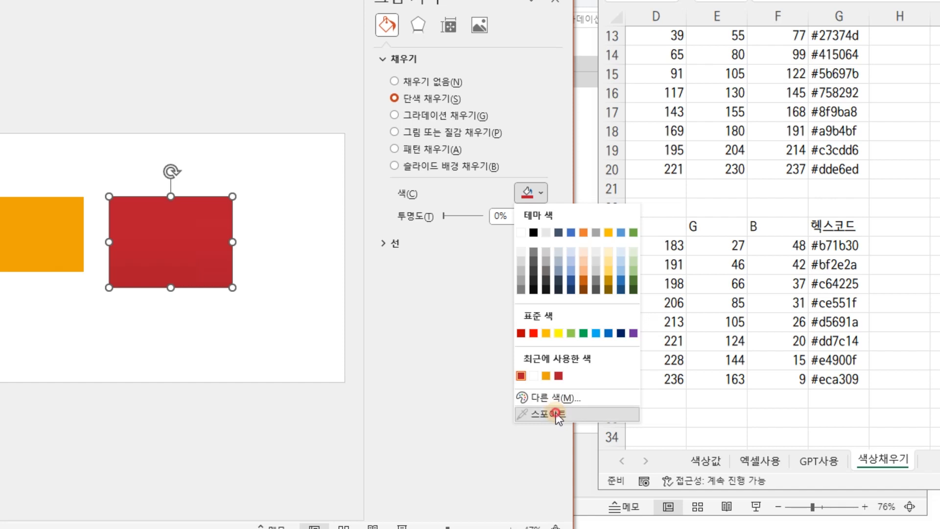
{"action": "left_click", "coordinate": [169, 239]}
Compare the RGB and hex values of the red image's resampled fill with row 24 of the table.
{"action": "left_click", "coordinate": [542, 193]}
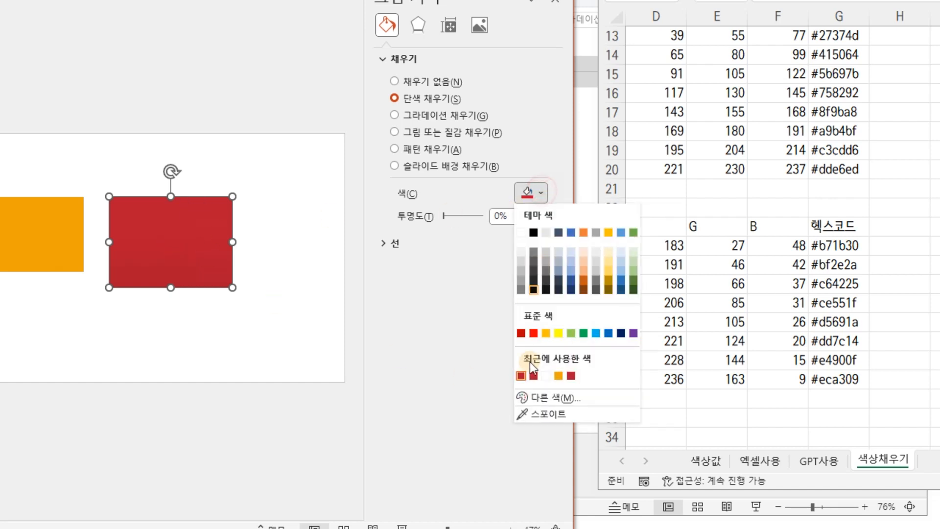
{"action": "left_click", "coordinate": [549, 393]}
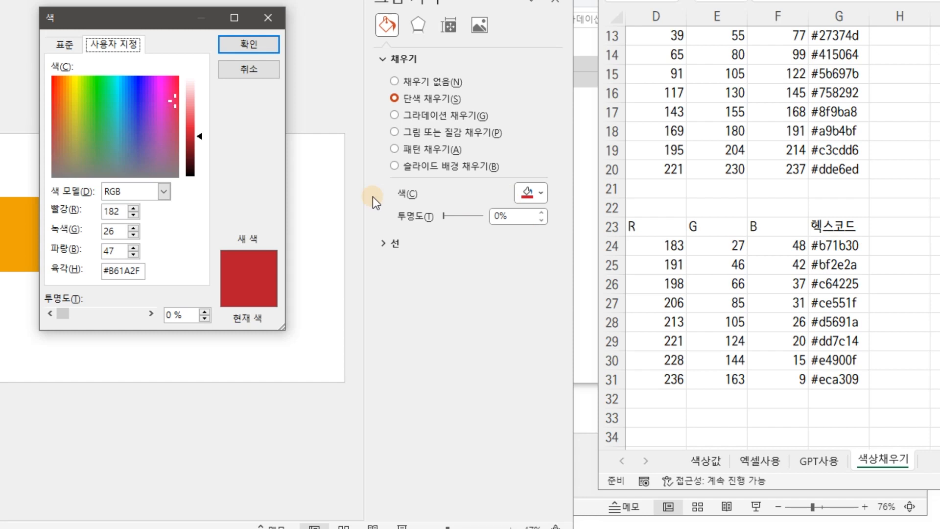
{"action": "left_click", "coordinate": [272, 69]}
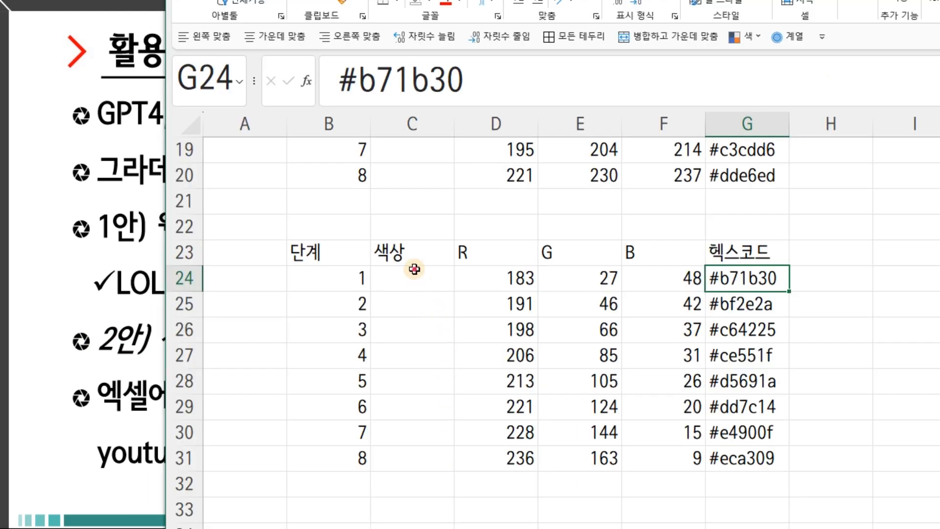
In Excel, fill the step 1 colour cell C24 with the custom colour RGB 183, 27, 48.
{"action": "left_click_drag", "start_coordinate": [413, 274], "coordinate": [414, 457]}
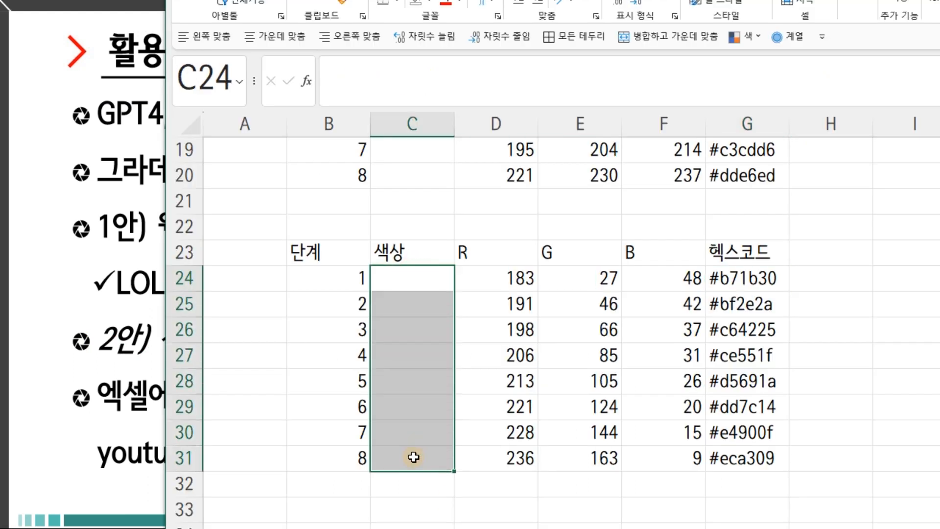
{"action": "left_click", "coordinate": [429, 402]}
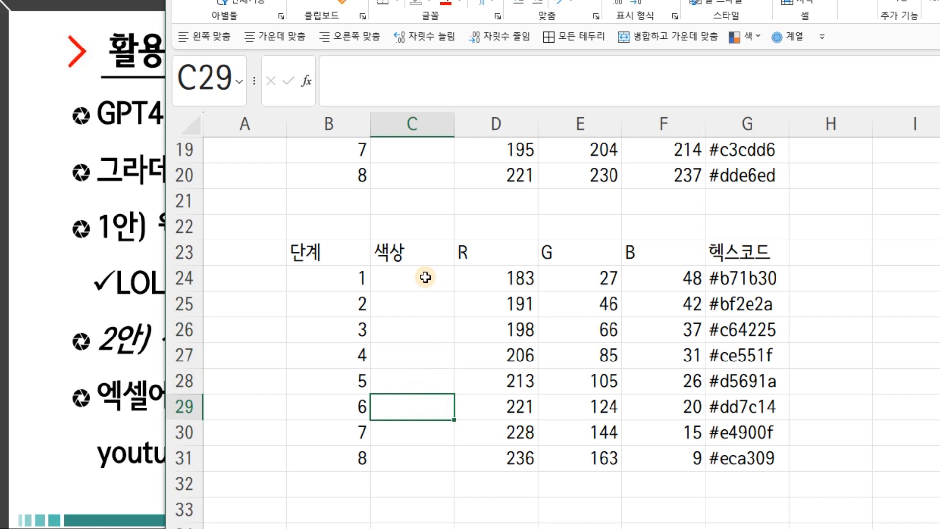
{"action": "left_click", "coordinate": [425, 277]}
{"action": "right_click", "coordinate": [425, 277]}
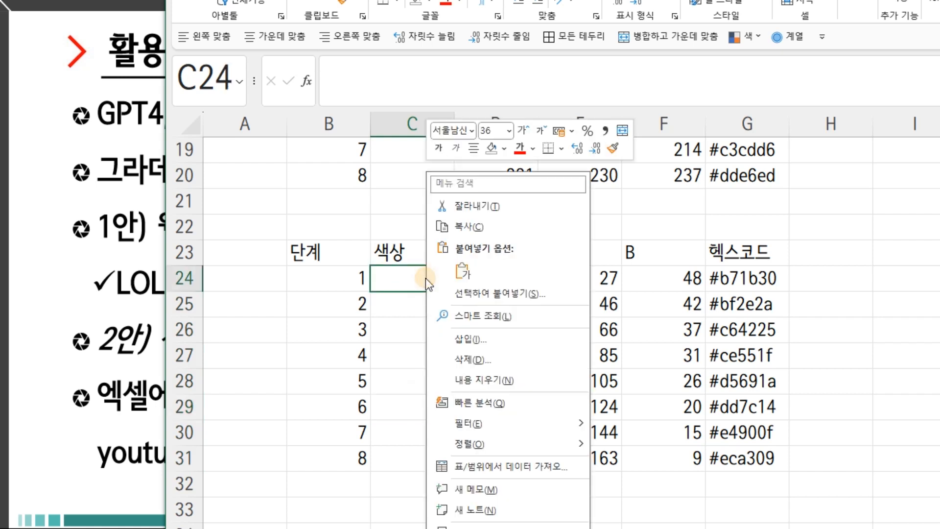
{"action": "left_click", "coordinate": [489, 527]}
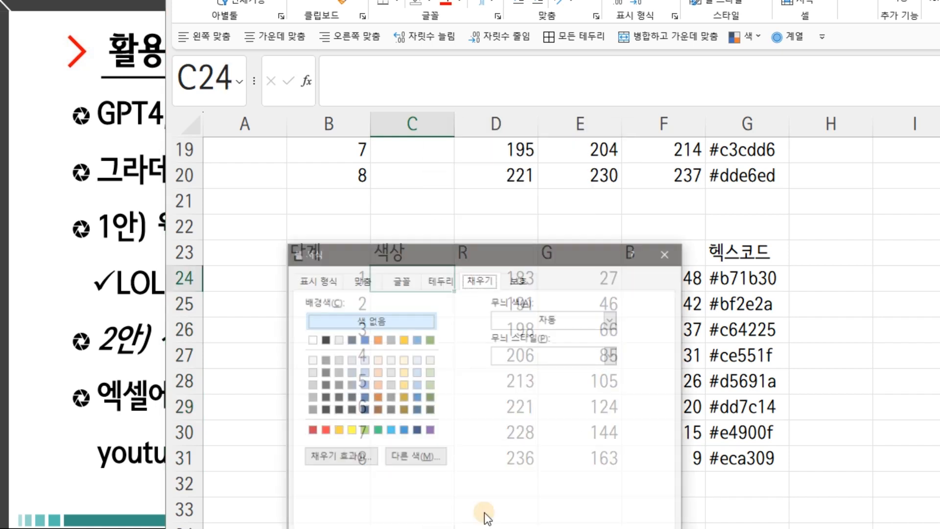
{"action": "left_click_drag", "start_coordinate": [457, 200], "coordinate": [206, 115]}
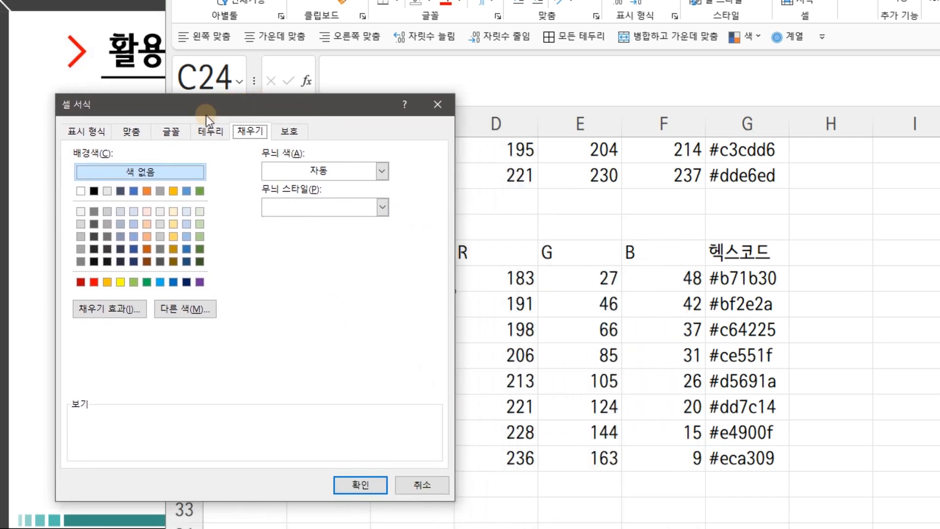
{"action": "left_click", "coordinate": [188, 312]}
{"action": "left_click", "coordinate": [454, 394]}
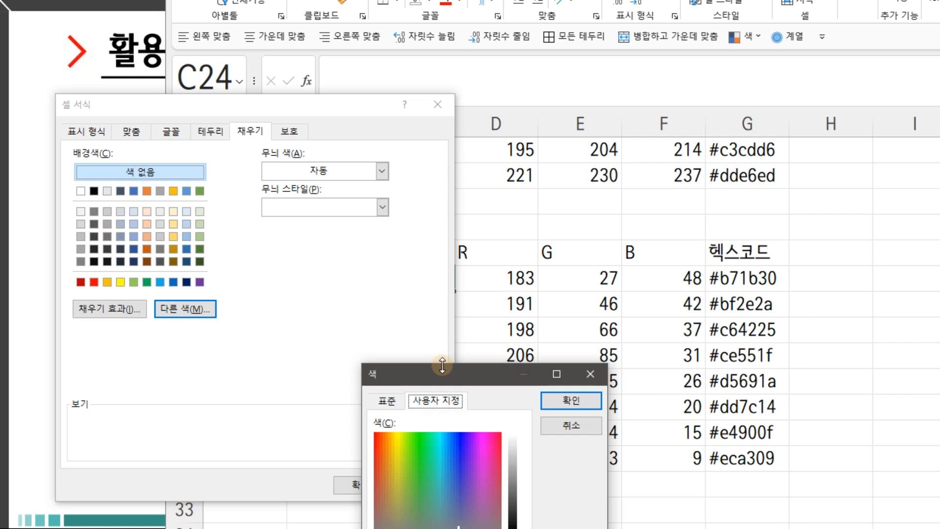
{"action": "left_click_drag", "start_coordinate": [475, 375], "coordinate": [871, 175]}
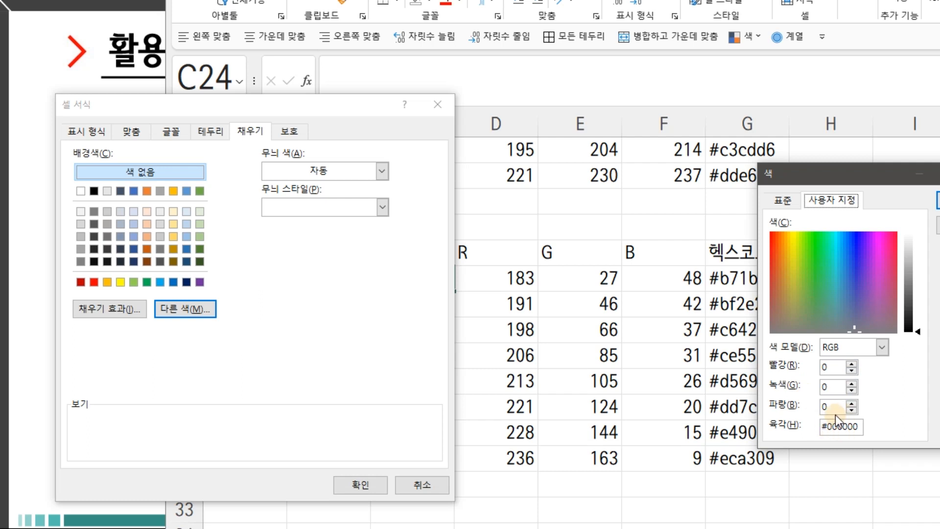
{"action": "double_click", "coordinate": [833, 367]}
{"action": "type", "text": "1"}
{"action": "type", "text": "27"}
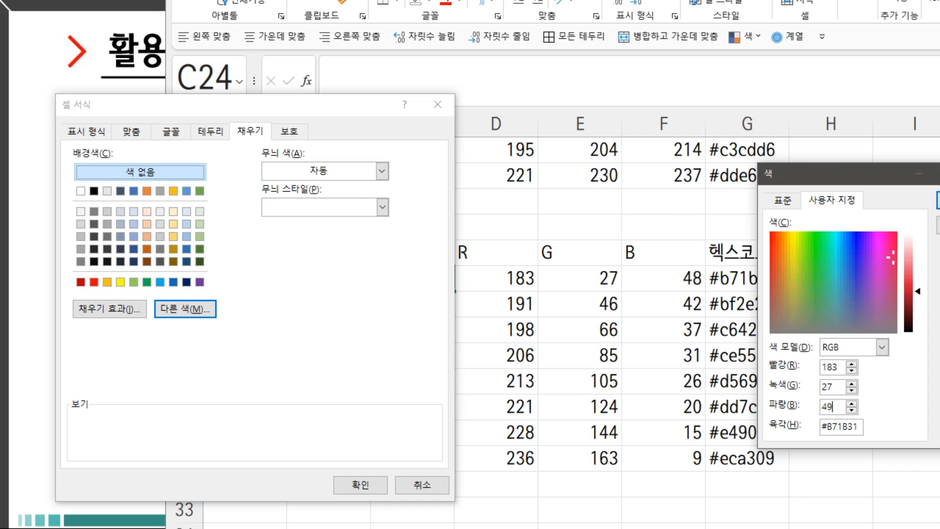
{"action": "type", "text": "48"}
{"action": "key", "text": "Return"}
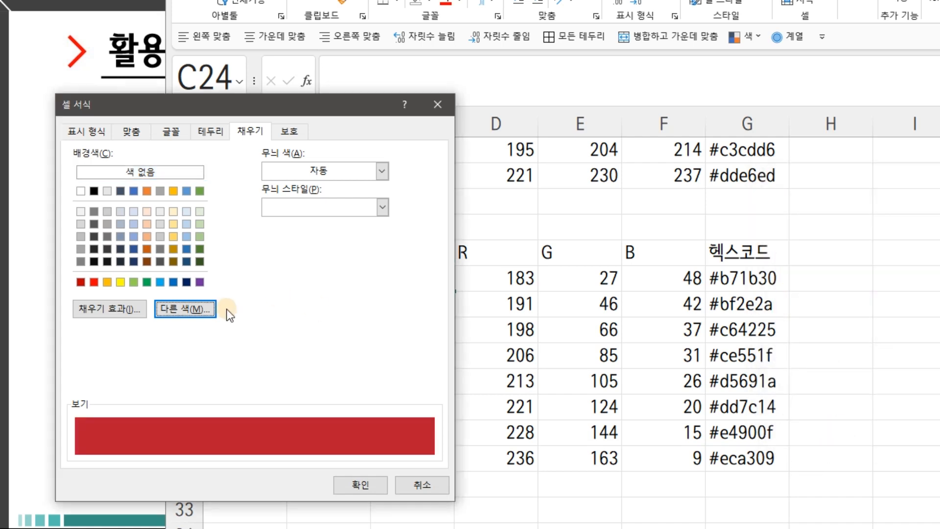
{"action": "left_click", "coordinate": [364, 486]}
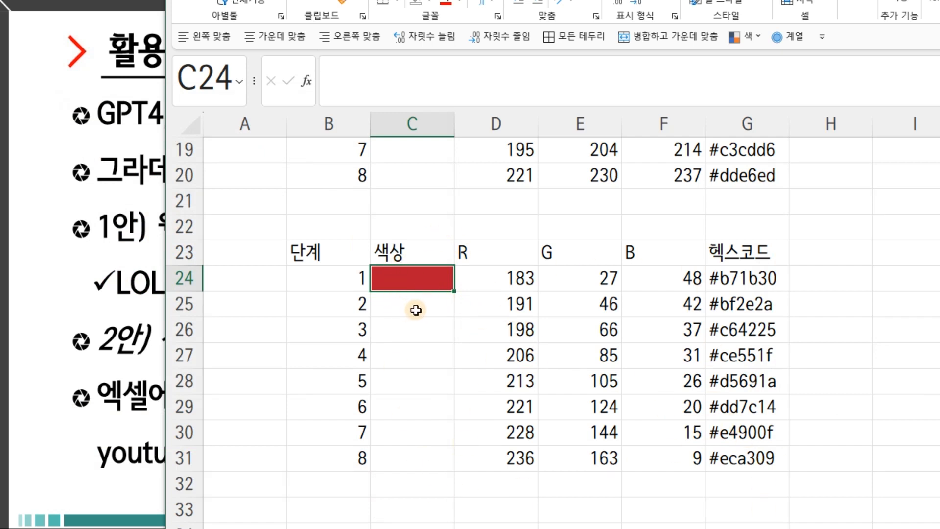
Examine the R, G, B and hex values in row 24 alongside the colour column cells C24:C31.
{"action": "left_click", "coordinate": [738, 274]}
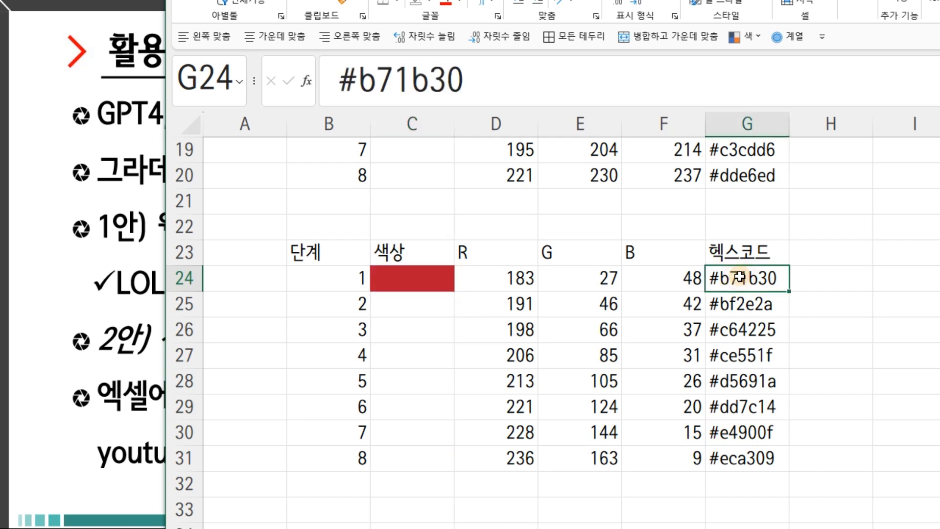
{"action": "left_click", "coordinate": [509, 277]}
{"action": "left_click", "coordinate": [592, 277]}
{"action": "left_click", "coordinate": [675, 276]}
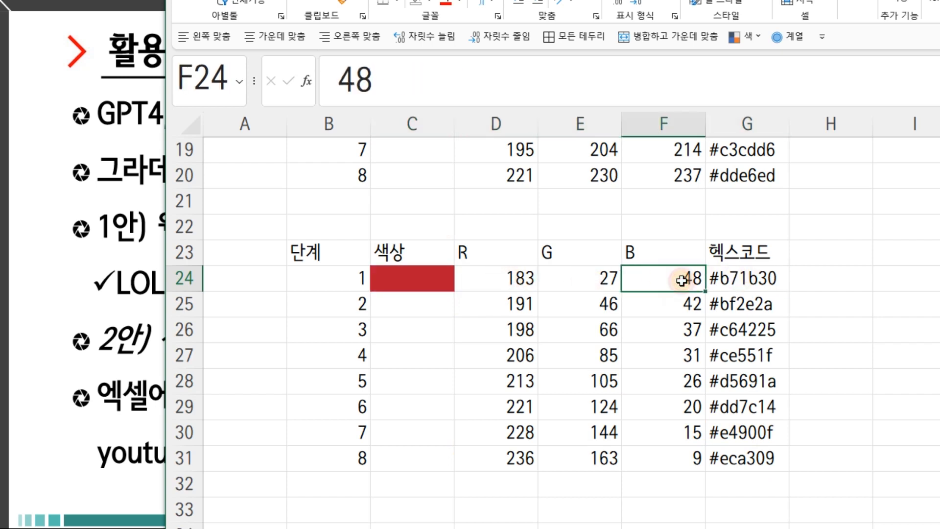
{"action": "left_click", "coordinate": [447, 279]}
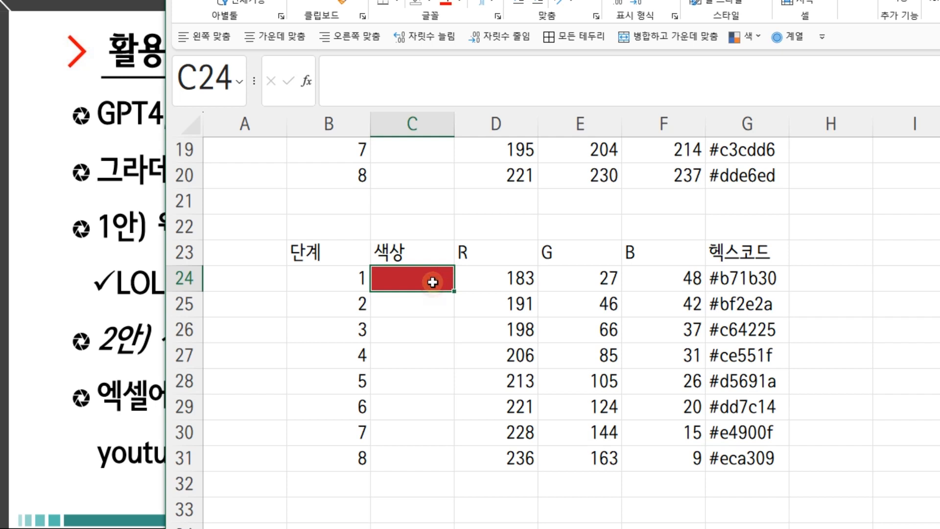
{"action": "left_click", "coordinate": [496, 277]}
{"action": "left_click", "coordinate": [601, 277]}
{"action": "left_click", "coordinate": [647, 277]}
{"action": "left_click", "coordinate": [512, 276]}
{"action": "left_click", "coordinate": [550, 275]}
{"action": "left_click", "coordinate": [474, 275]}
{"action": "left_click", "coordinate": [656, 275]}
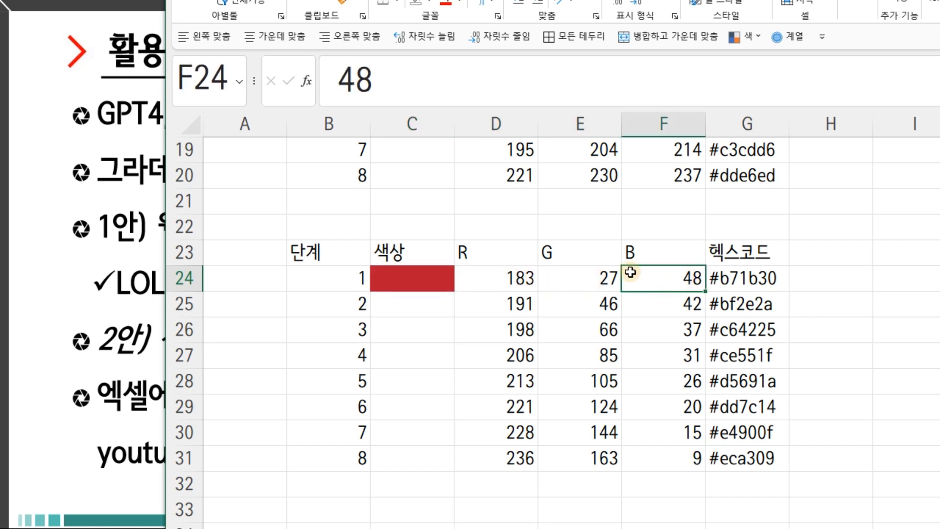
{"action": "left_click_drag", "start_coordinate": [389, 277], "coordinate": [394, 460]}
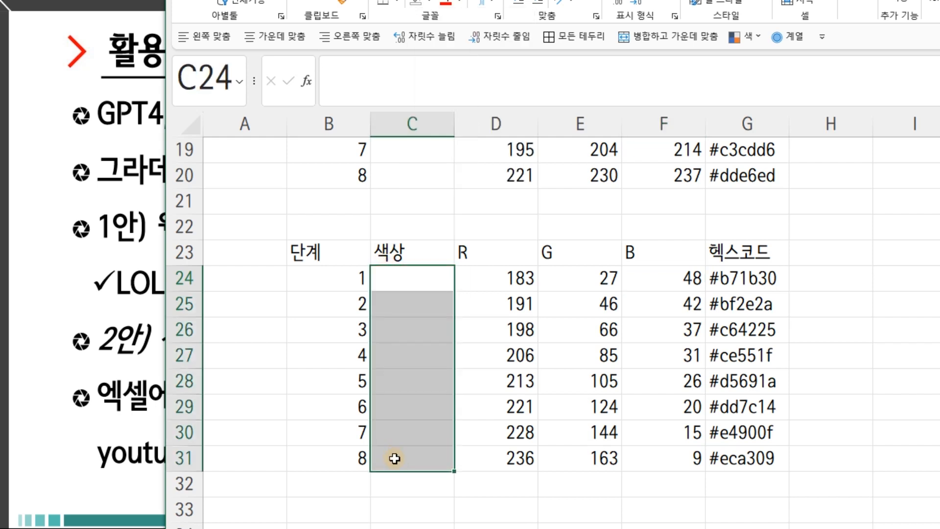
{"action": "left_click", "coordinate": [431, 357]}
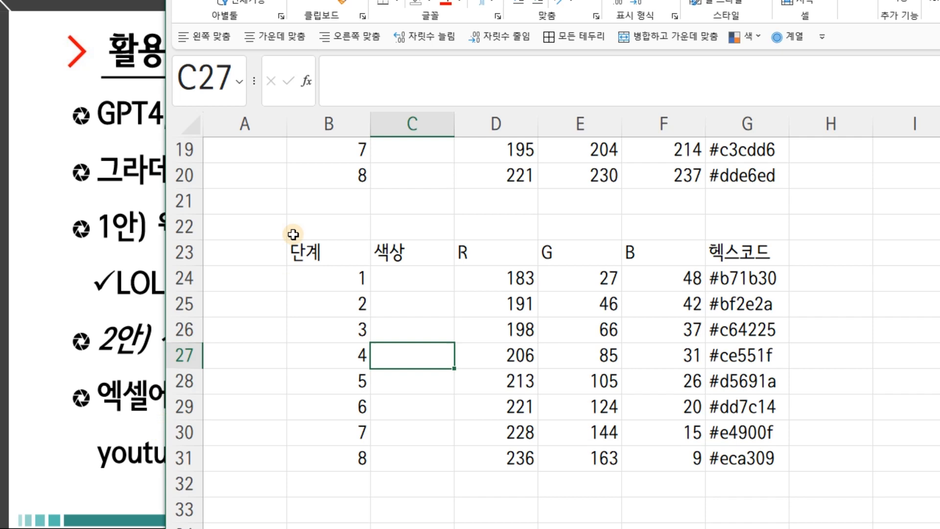
Switch to YouTube and search for the channel owner's name followed by 색상채우기.
{"action": "left_click_drag", "start_coordinate": [408, 0], "coordinate": [695, 528]}
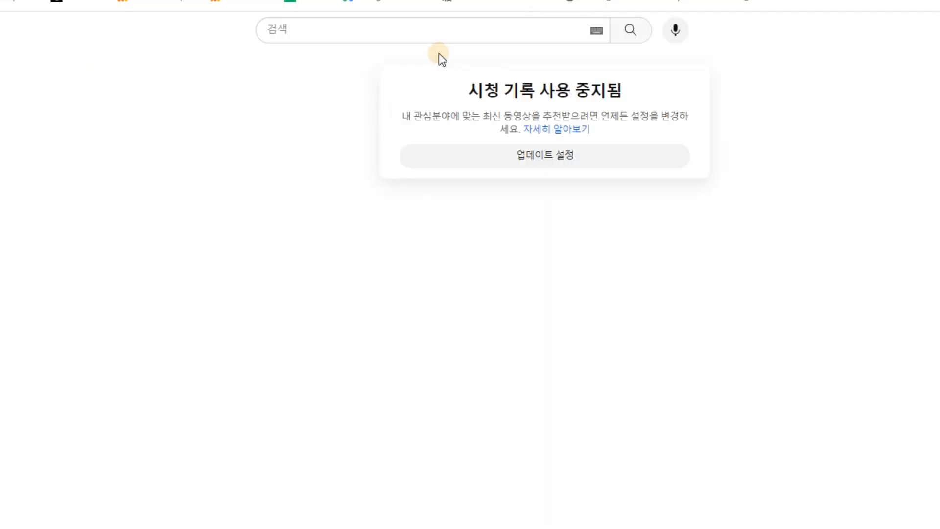
{"action": "left_click", "coordinate": [389, 32]}
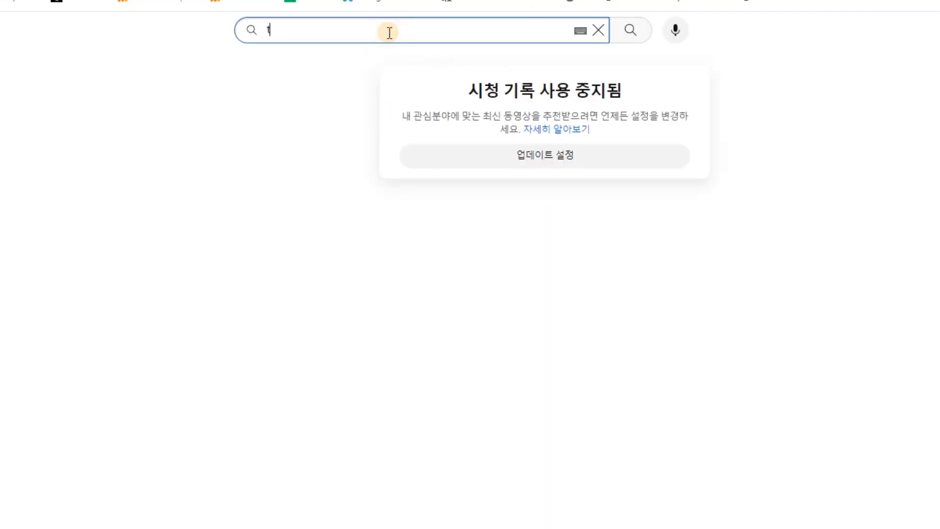
{"action": "type", "text": "사계"}
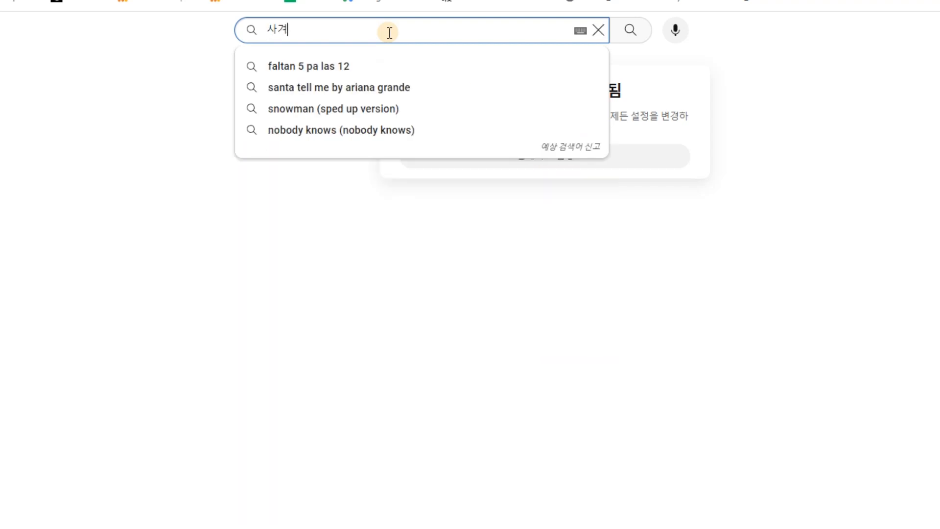
{"action": "type", "text": "ㅇ환 색상채우기"}
{"action": "key", "text": "Return"}
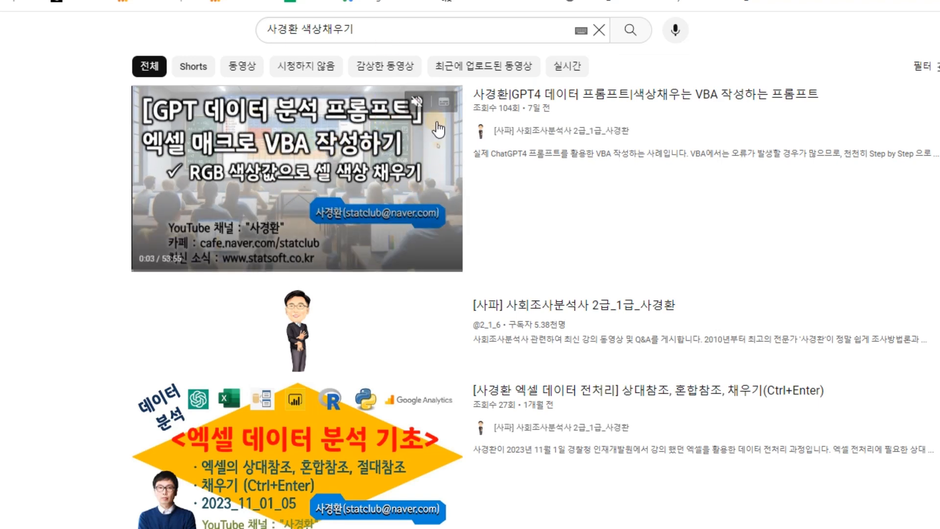
Open the video titled 색상채우는 VBA 작성하는 프롬프트 and expand its full description to reach the VBA source code.
{"action": "left_click", "coordinate": [555, 114]}
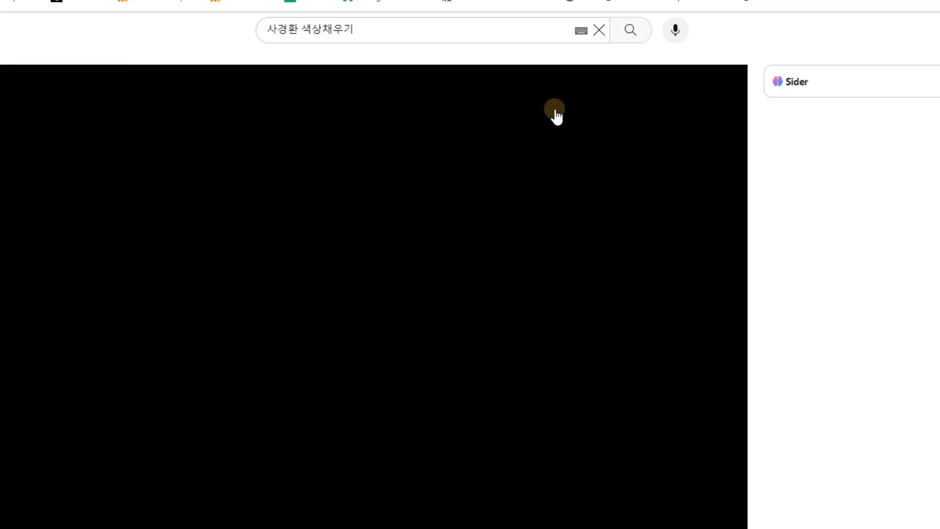
{"action": "scroll", "coordinate": [372, 294], "scroll_direction": "down", "scroll_amount": 10}
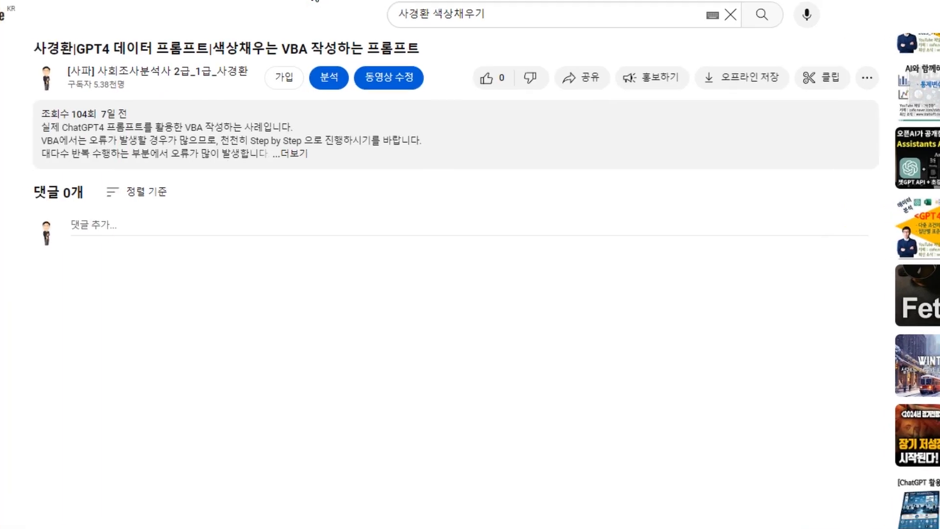
{"action": "left_click", "coordinate": [298, 154]}
{"action": "scroll", "coordinate": [301, 157], "scroll_direction": "down", "scroll_amount": 6}
{"action": "scroll", "coordinate": [300, 157], "scroll_direction": "down", "scroll_amount": 3}
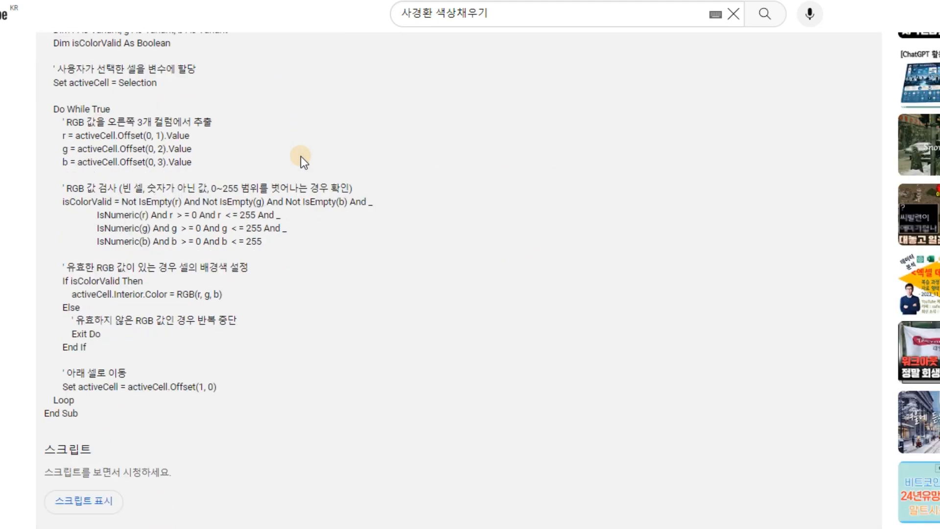
Copy the complete Cell_Color_03 macro code, from Sub through End Sub, out of the video description.
{"action": "scroll", "coordinate": [301, 156], "scroll_direction": "up", "scroll_amount": 2}
{"action": "scroll", "coordinate": [70, 109], "scroll_direction": "up", "scroll_amount": 2}
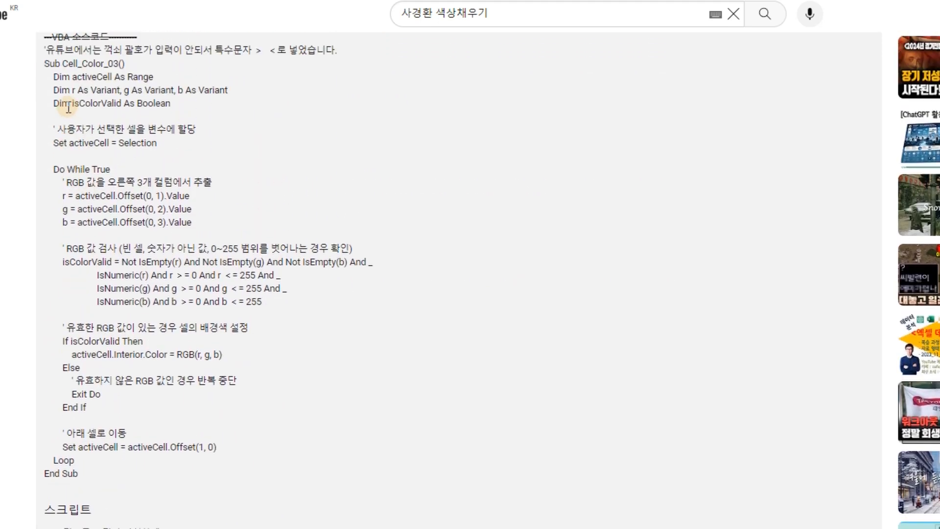
{"action": "left_click_drag", "start_coordinate": [42, 63], "coordinate": [154, 475]}
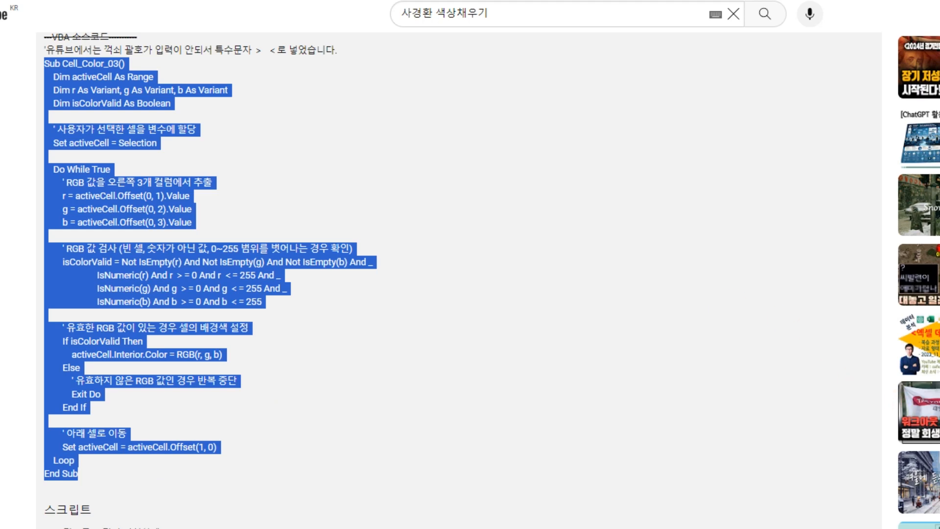
Switch to the Excel gradient workbook and open the Visual Basic editor.
{"action": "key", "text": "alt+Tab"}
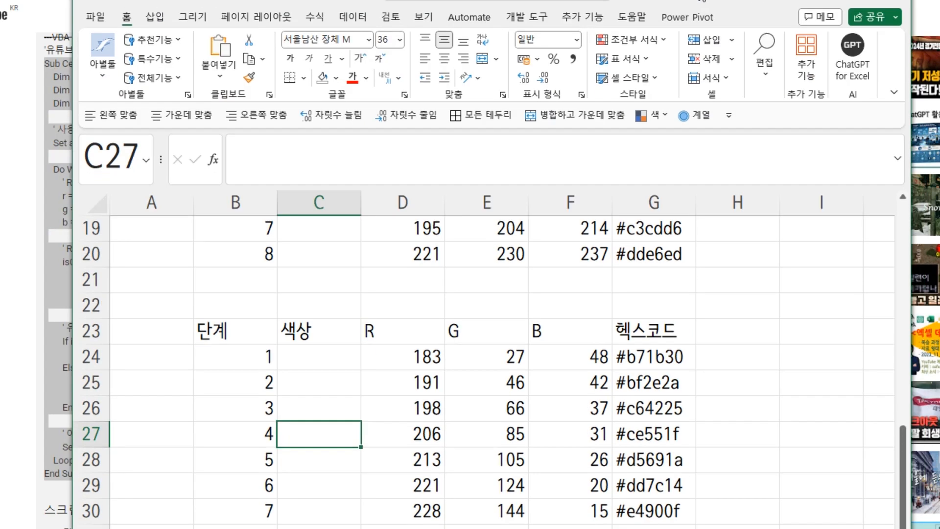
{"action": "left_click_drag", "start_coordinate": [470, 2], "coordinate": [396, 0]}
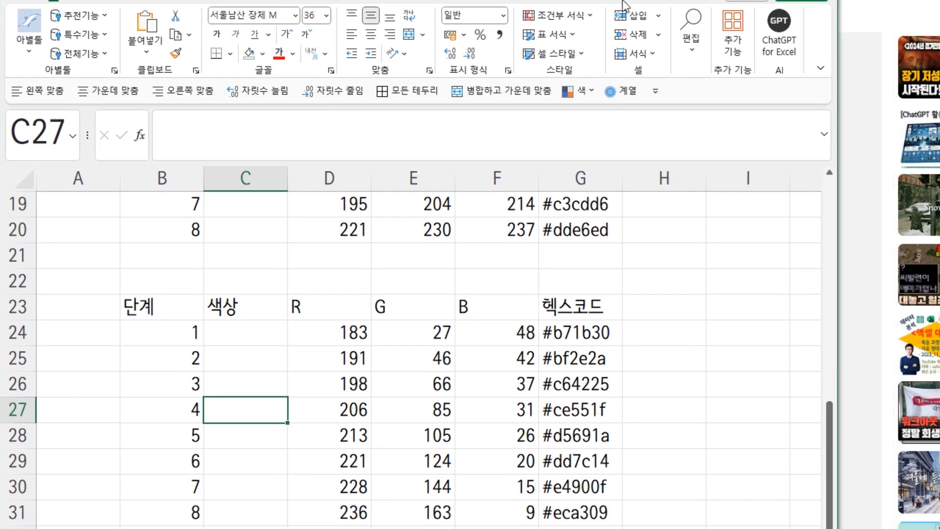
{"action": "left_click", "coordinate": [382, 374]}
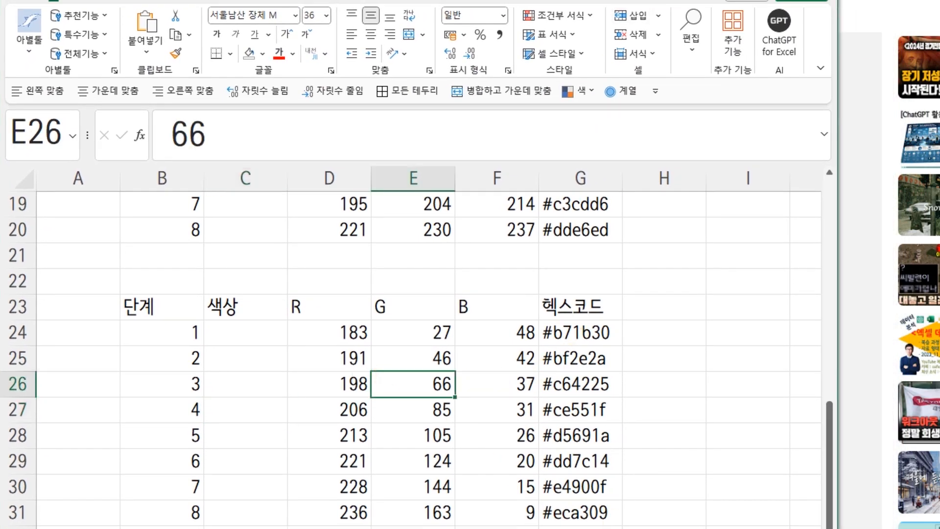
{"action": "left_click", "coordinate": [575, 527]}
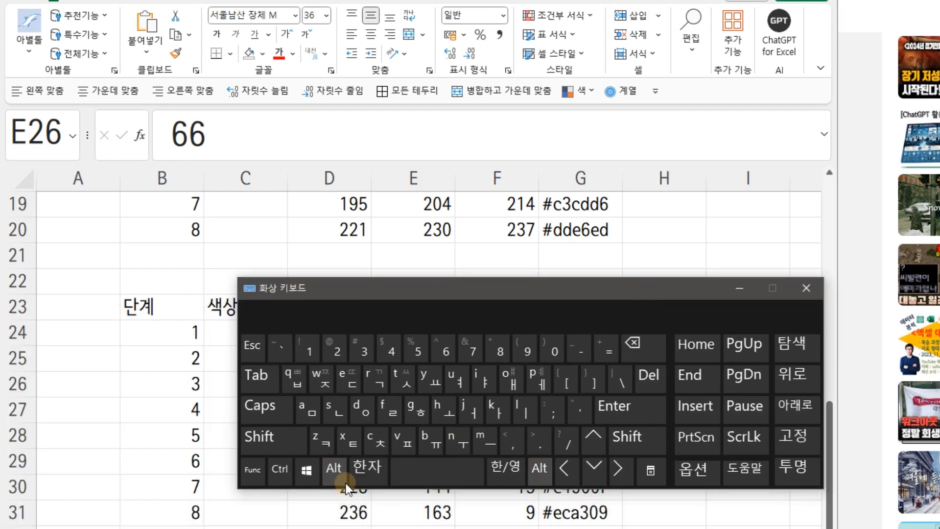
{"action": "left_click", "coordinate": [527, 203]}
{"action": "left_click", "coordinate": [432, 258]}
{"action": "key", "text": "alt+F11"}
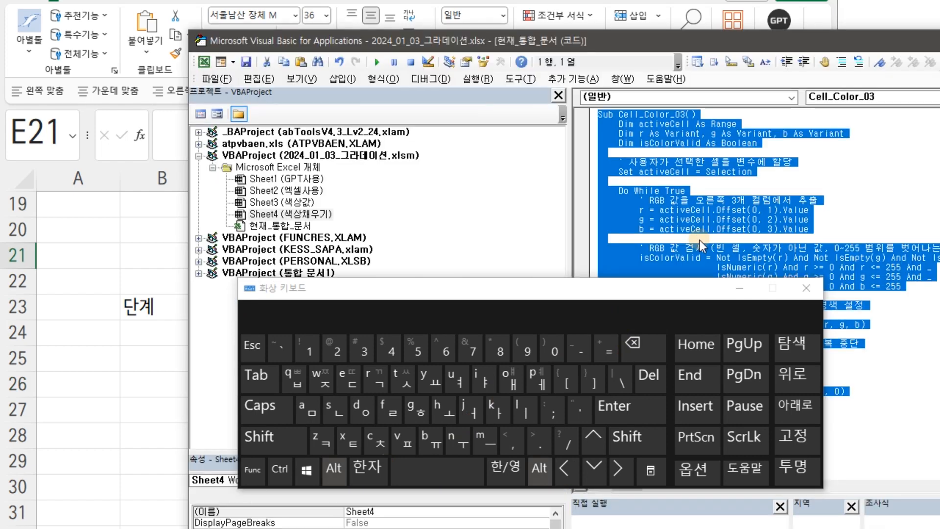
{"action": "left_click", "coordinate": [739, 288]}
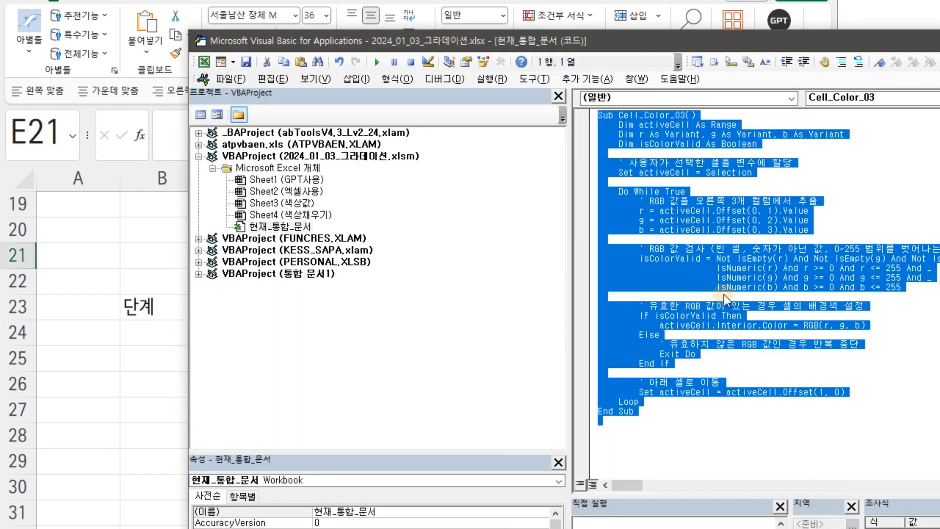
Replace the code in the 현재_통합_문서 module of 2024_01_03_그라데이션.xlsm with the copied Cell_Color_03 macro and close the editor.
{"action": "left_click", "coordinate": [279, 226]}
{"action": "left_click", "coordinate": [361, 158]}
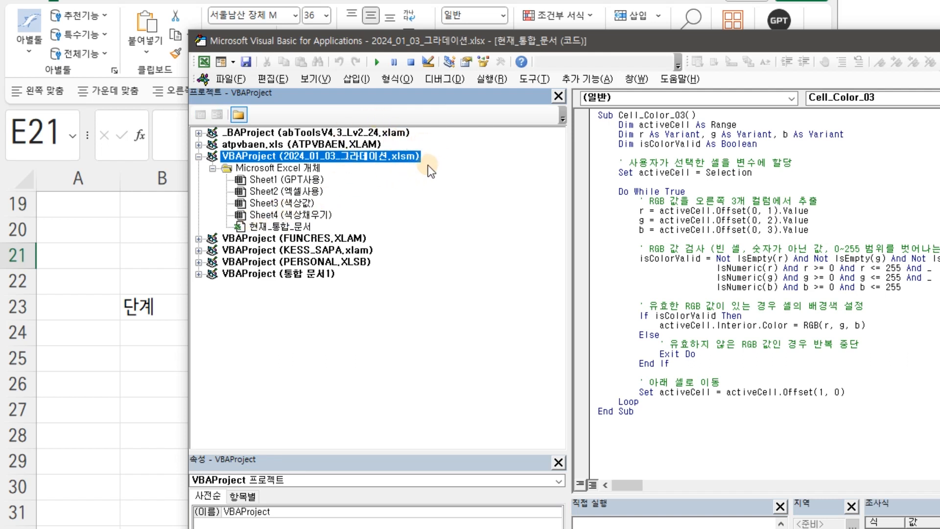
{"action": "left_click", "coordinate": [297, 228]}
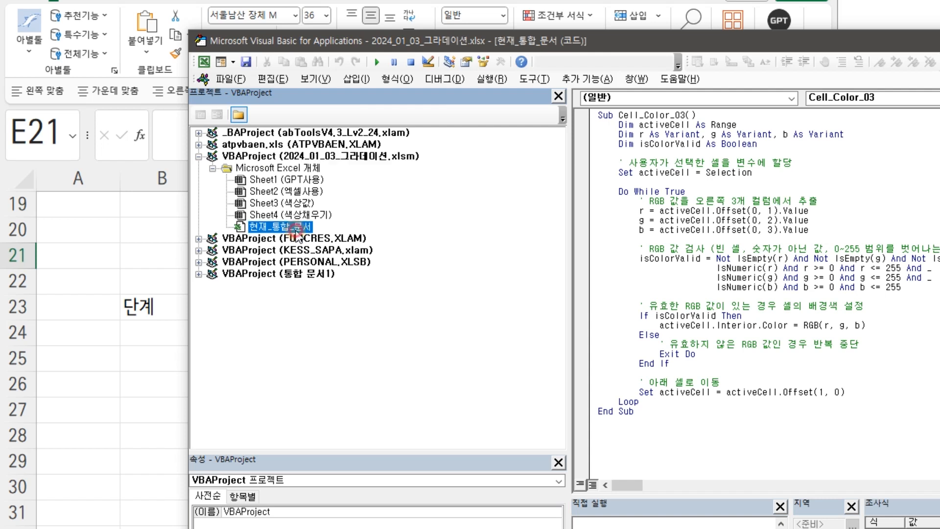
{"action": "left_click_drag", "start_coordinate": [678, 427], "coordinate": [587, 116]}
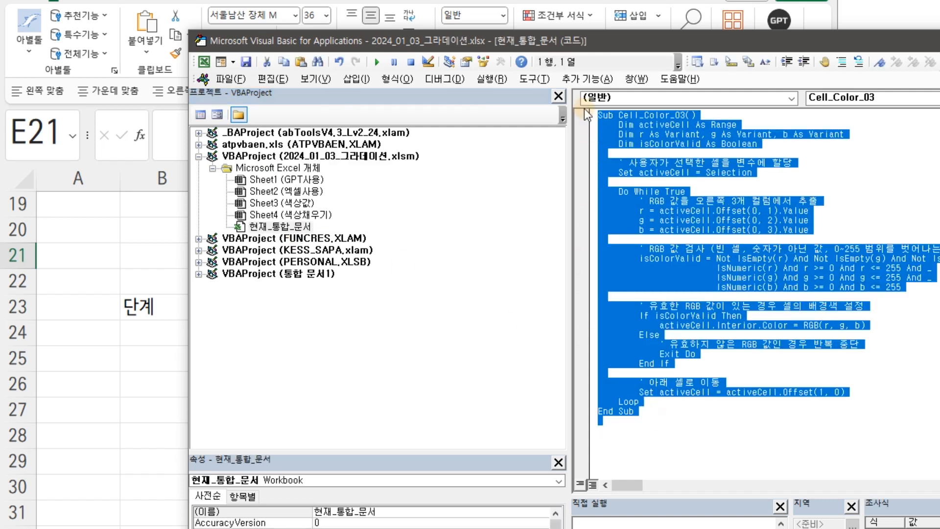
{"action": "key", "text": "Delete"}
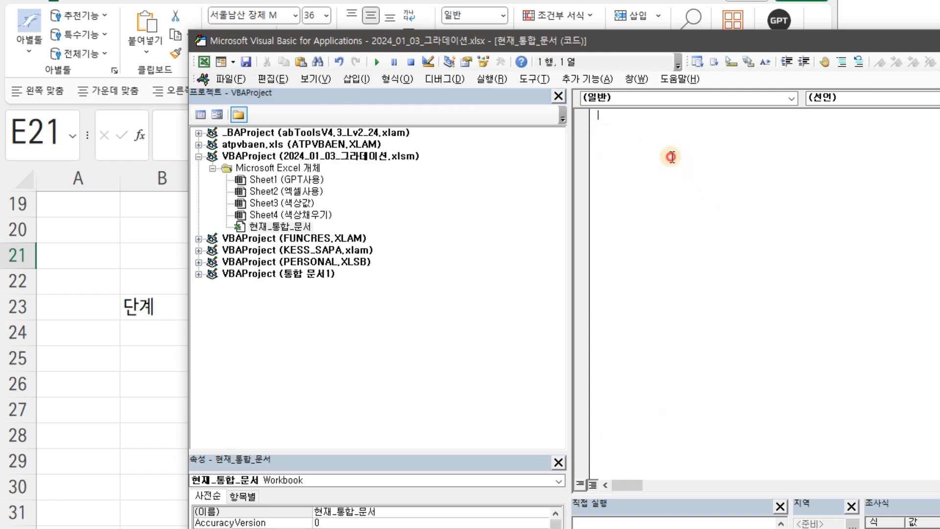
{"action": "key", "text": "ctrl+v"}
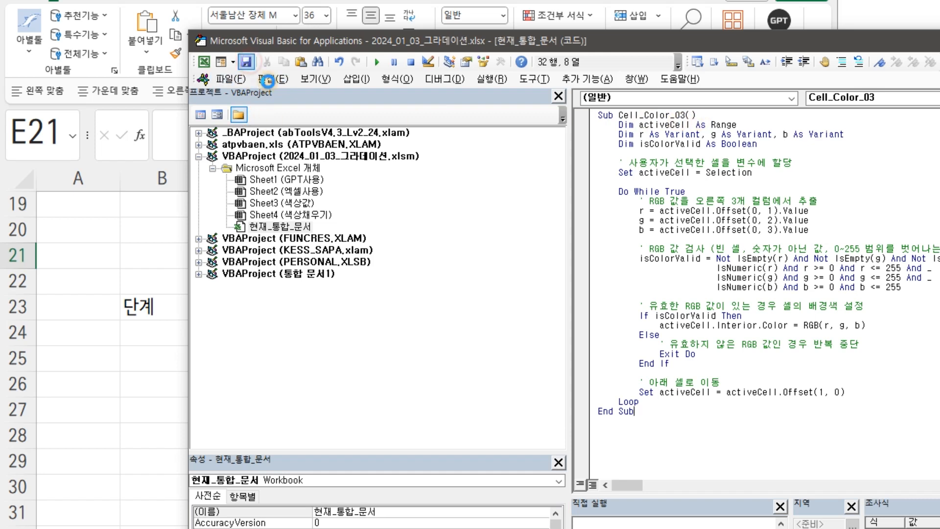
{"action": "left_click_drag", "start_coordinate": [741, 47], "coordinate": [570, 54]}
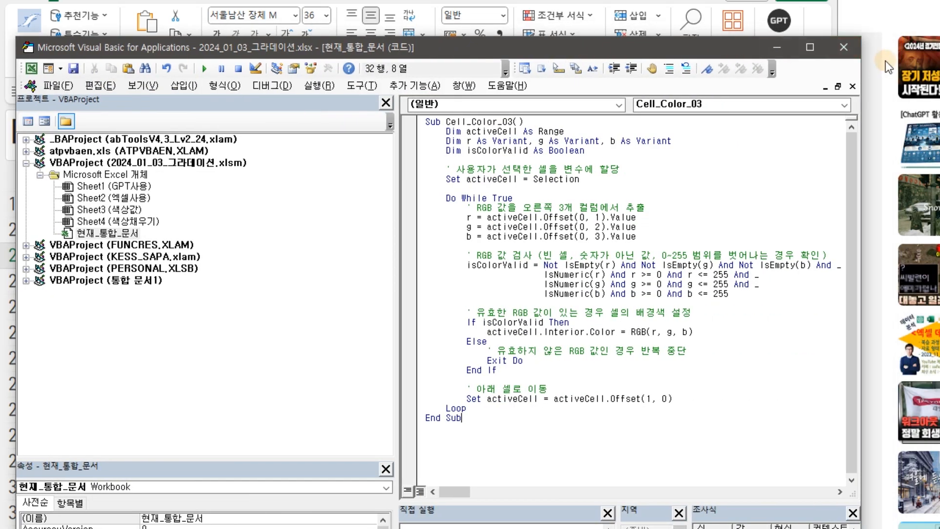
{"action": "left_click", "coordinate": [844, 47]}
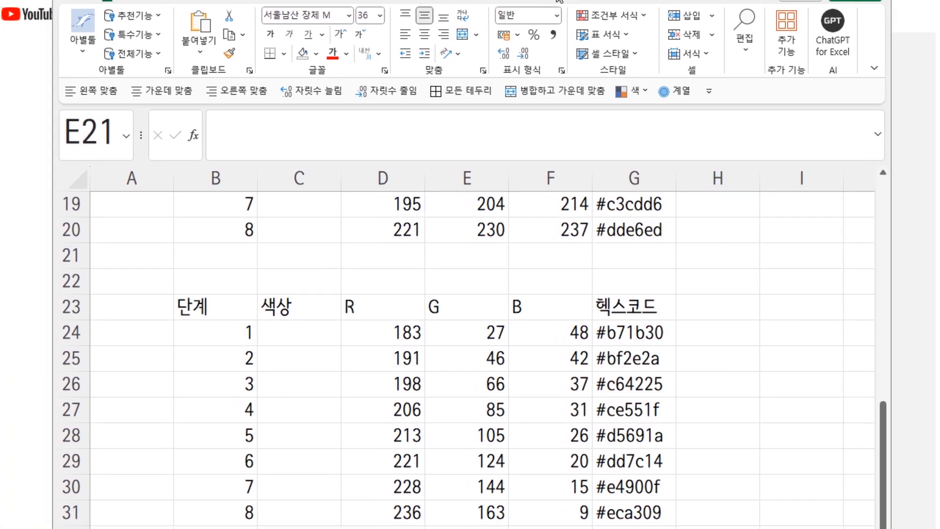
Save the workbook as the macro-enabled file 2024_01_03_그라데이션.xlsm, overwriting the existing file.
{"action": "left_click", "coordinate": [665, 276]}
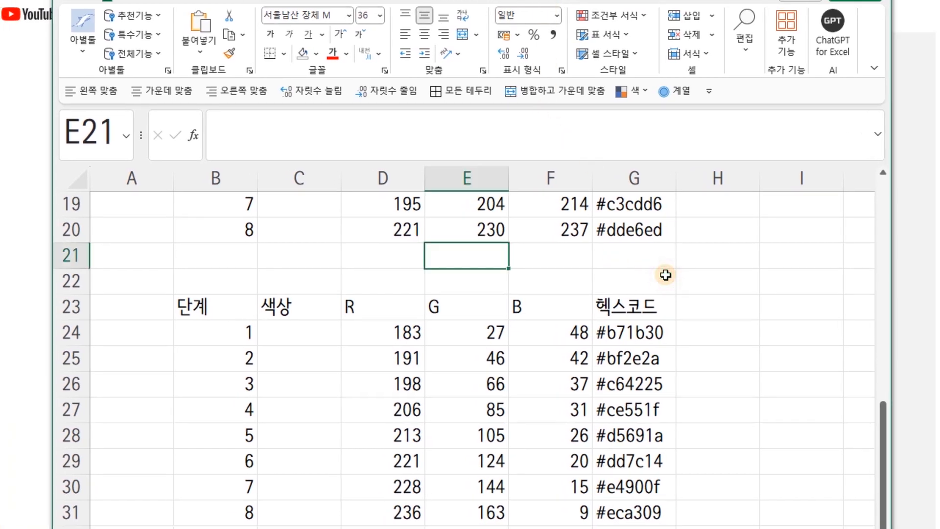
{"action": "key", "text": "F12"}
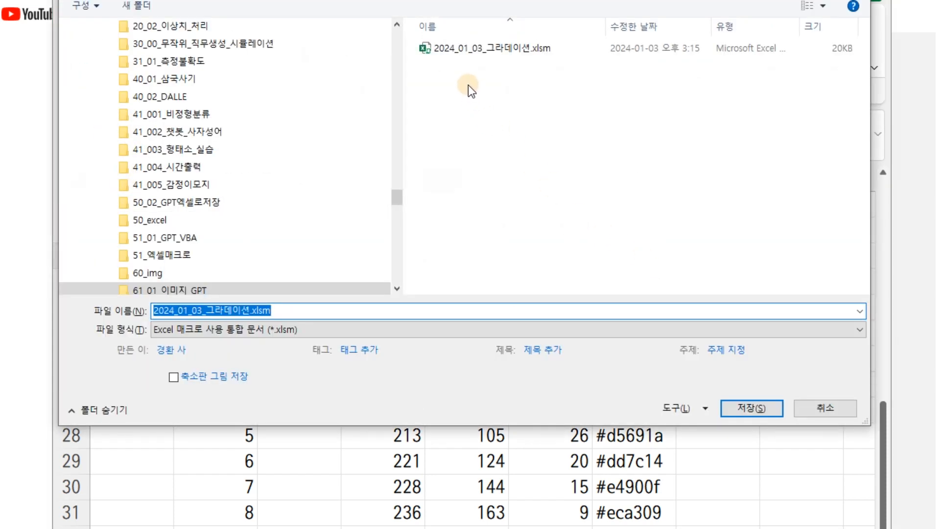
{"action": "left_click", "coordinate": [318, 329]}
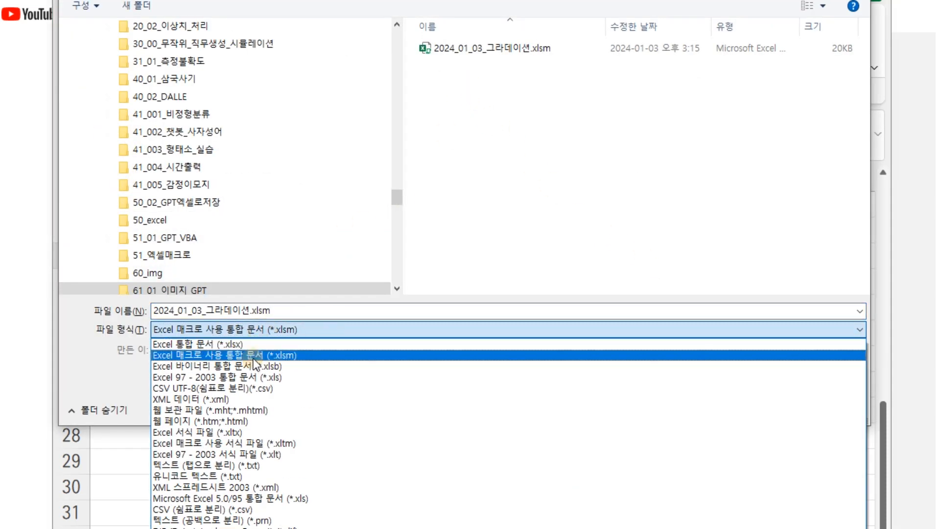
{"action": "left_click", "coordinate": [287, 356]}
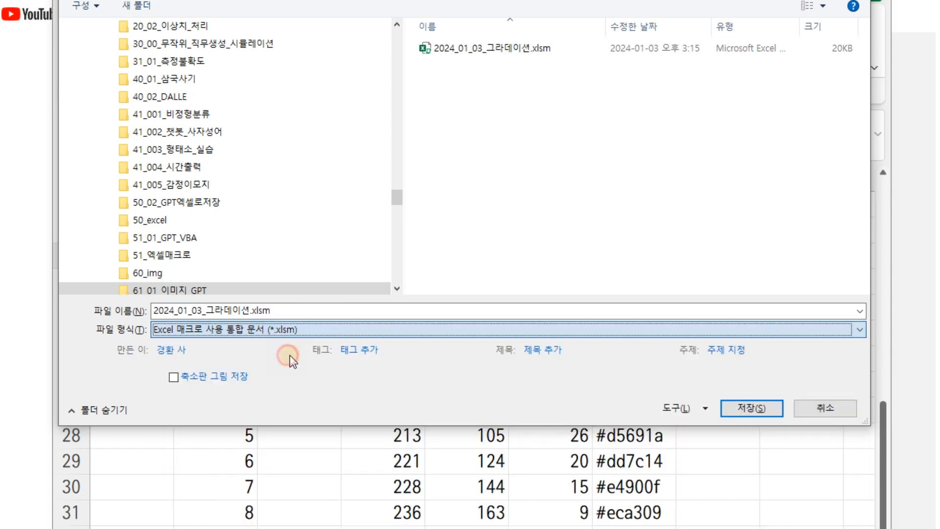
{"action": "left_click", "coordinate": [736, 396]}
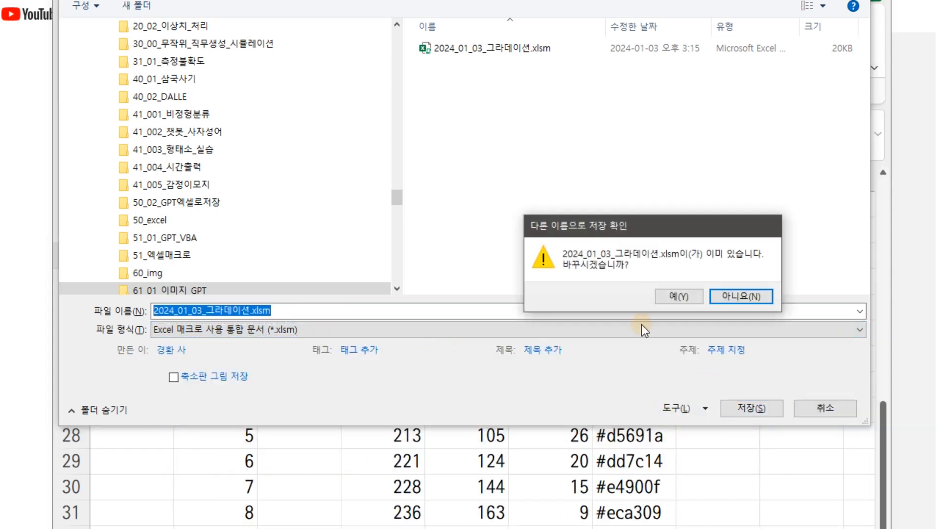
{"action": "left_click", "coordinate": [676, 297]}
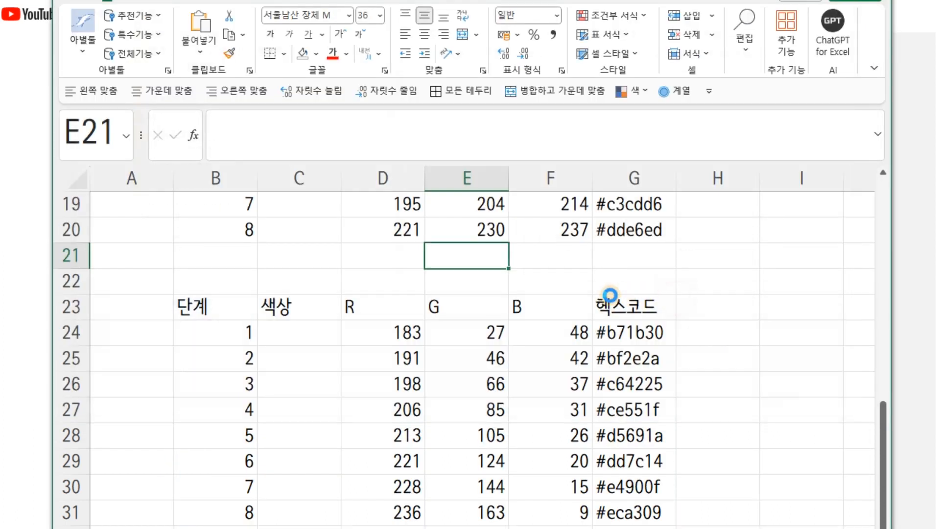
Run the Cell_Color_03 macro from cell C24 to fill the colour cells C24:C31 by their RGB values.
{"action": "left_click", "coordinate": [291, 336]}
{"action": "left_click_drag", "start_coordinate": [292, 331], "coordinate": [300, 509]}
{"action": "scroll", "coordinate": [300, 381], "scroll_direction": "down", "scroll_amount": 4}
{"action": "scroll", "coordinate": [309, 265], "scroll_direction": "up", "scroll_amount": 1}
{"action": "left_click_drag", "start_coordinate": [310, 265], "coordinate": [307, 435]}
{"action": "left_click", "coordinate": [377, 409]}
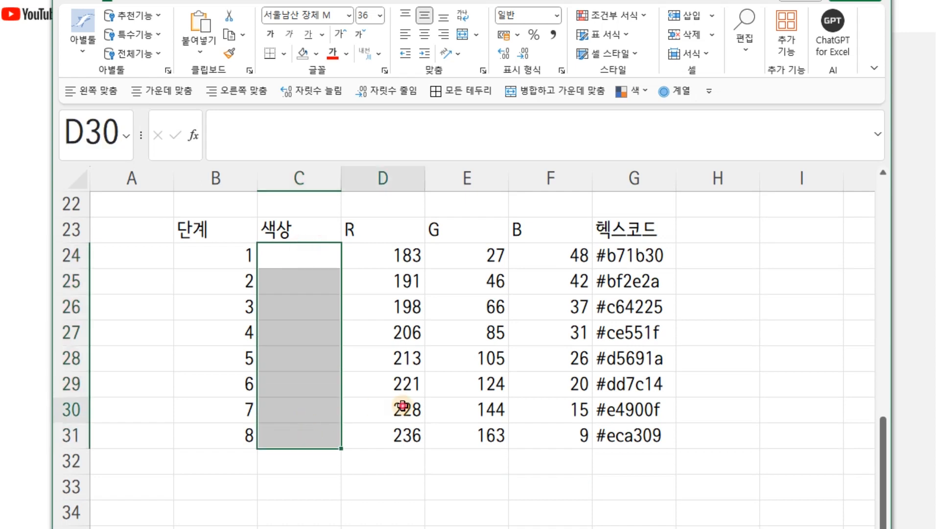
{"action": "left_click", "coordinate": [304, 254]}
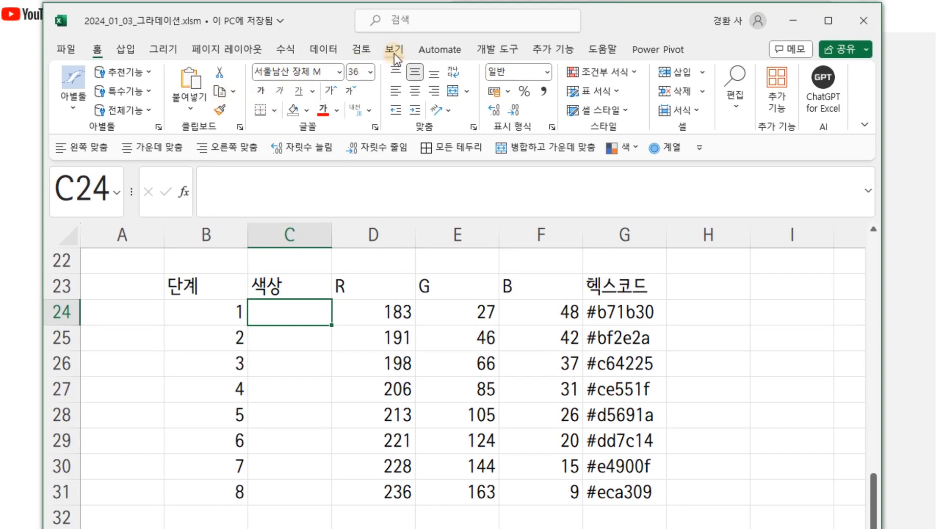
{"action": "left_click", "coordinate": [395, 52]}
{"action": "left_click", "coordinate": [803, 113]}
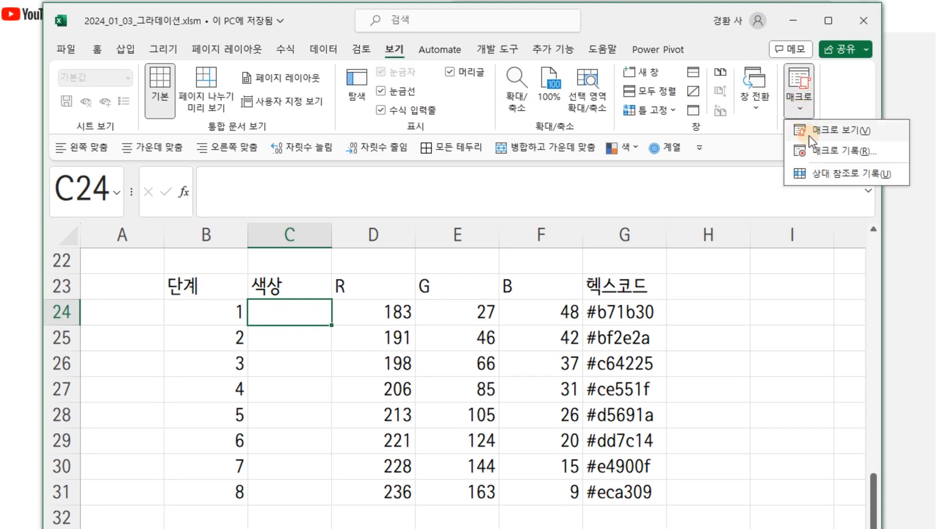
{"action": "left_click", "coordinate": [808, 133]}
{"action": "left_click", "coordinate": [403, 253]}
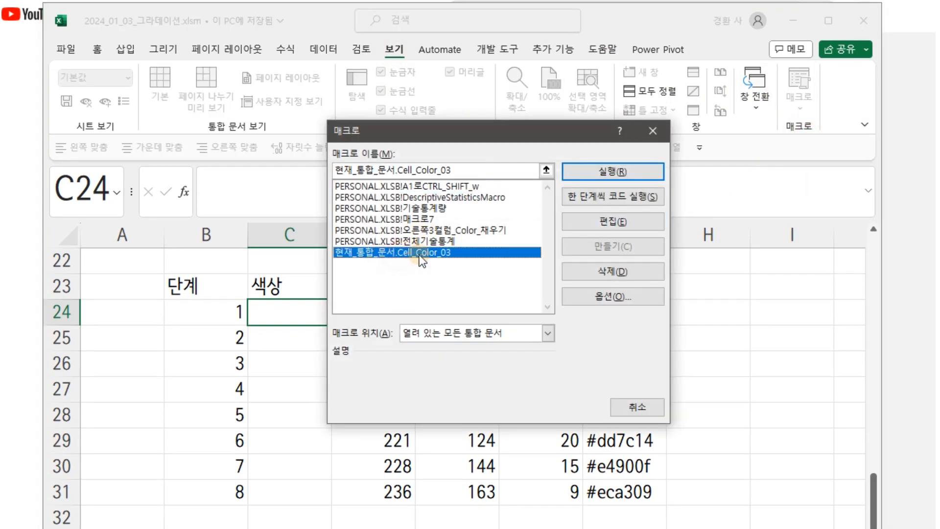
{"action": "left_click", "coordinate": [632, 171]}
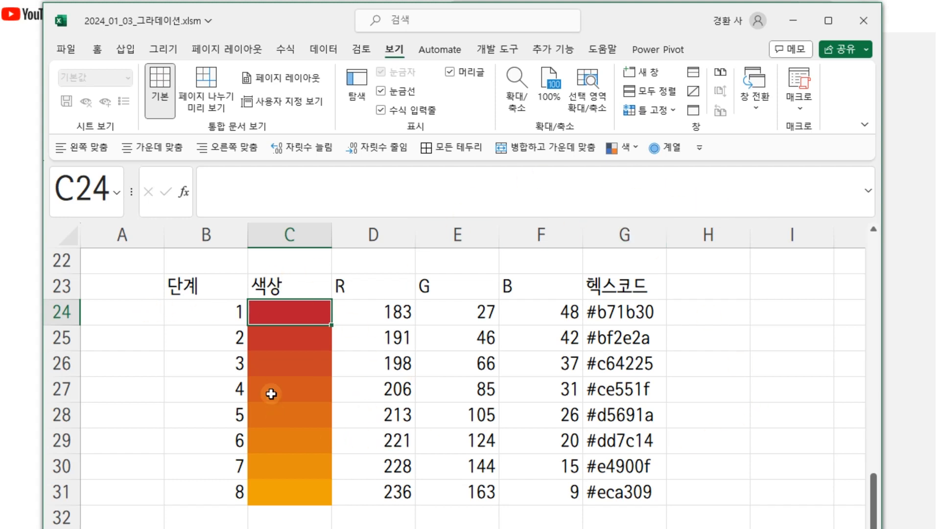
Apply thick white outline and inside borders to the filled colour cells C24:C31.
{"action": "left_click_drag", "start_coordinate": [295, 310], "coordinate": [273, 487]}
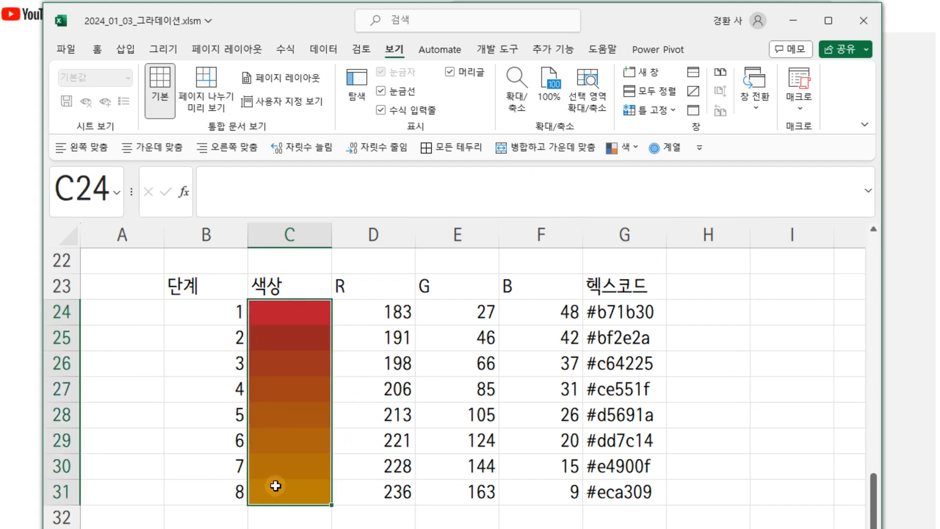
{"action": "right_click", "coordinate": [299, 322]}
{"action": "left_click", "coordinate": [353, 528]}
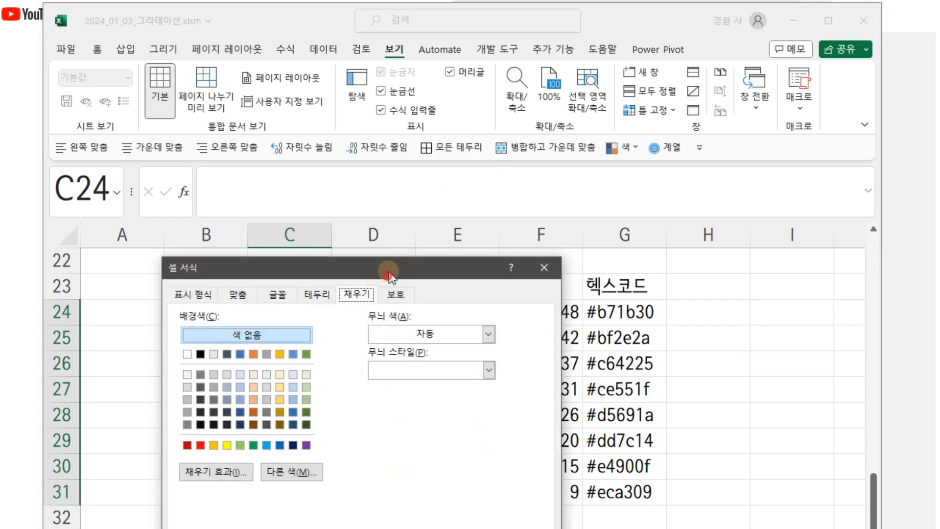
{"action": "left_click_drag", "start_coordinate": [387, 277], "coordinate": [423, 65]}
{"action": "left_click", "coordinate": [354, 83]}
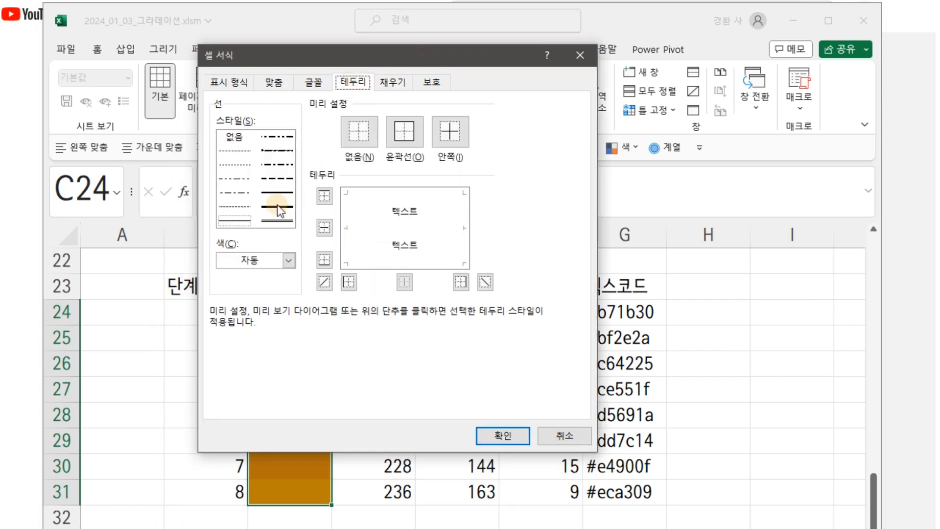
{"action": "left_click", "coordinate": [288, 260]}
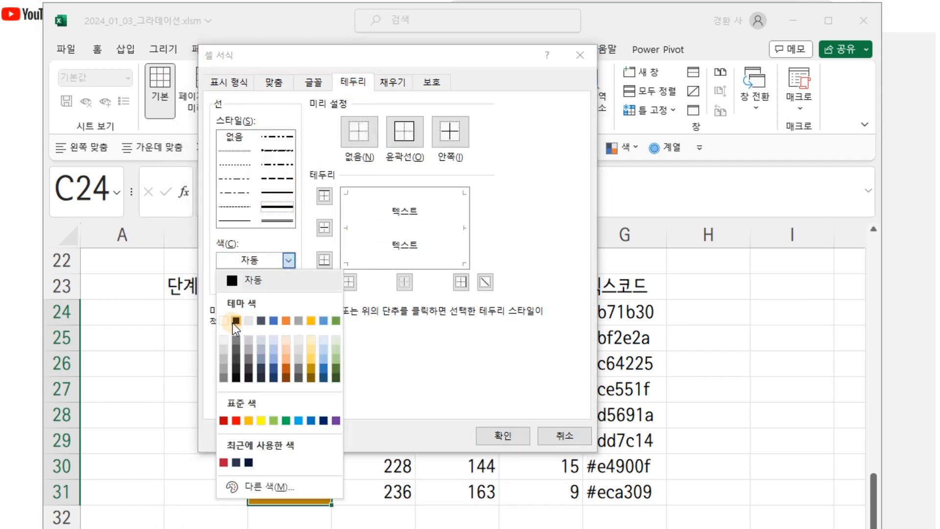
{"action": "left_click", "coordinate": [235, 320]}
{"action": "left_click", "coordinate": [416, 131]}
{"action": "left_click", "coordinate": [455, 132]}
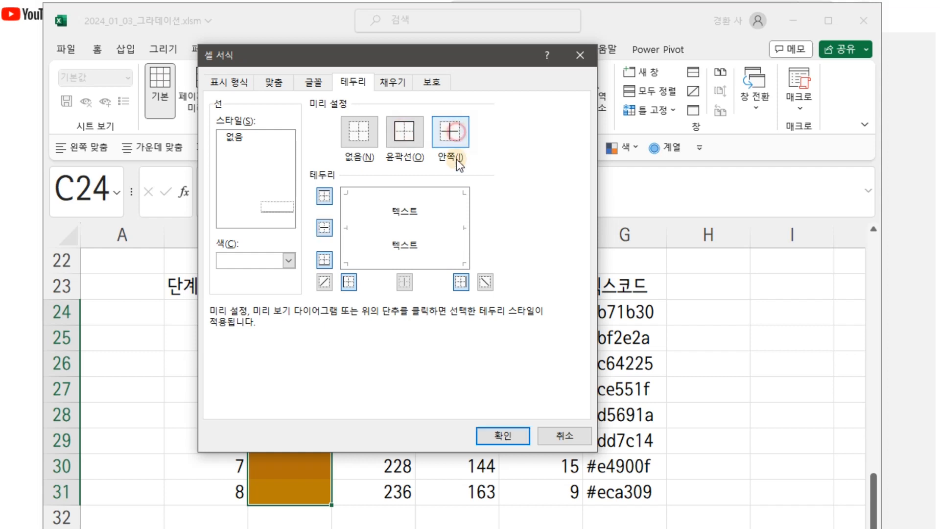
{"action": "left_click", "coordinate": [503, 435]}
{"action": "left_click", "coordinate": [631, 364]}
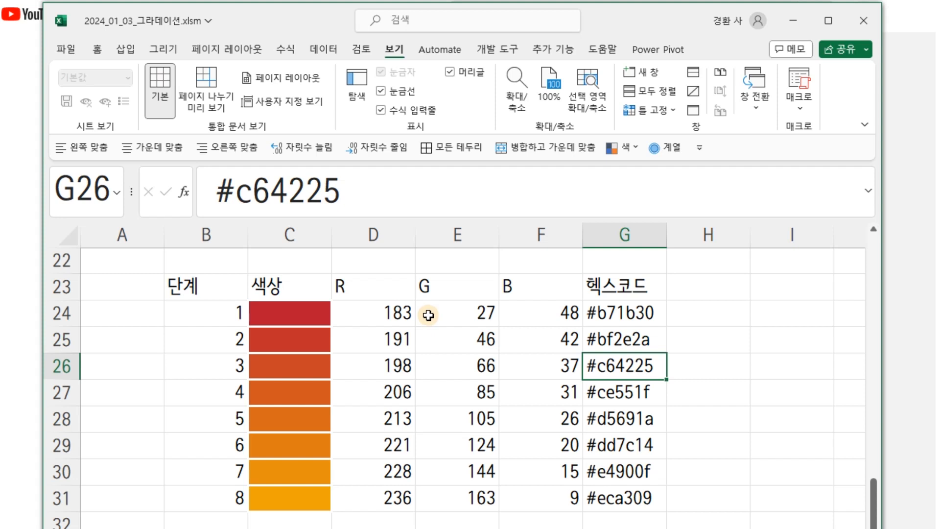
Apply all borders to the whole colour table B23:G31, including the header row.
{"action": "left_click_drag", "start_coordinate": [198, 291], "coordinate": [632, 499]}
{"action": "left_click", "coordinate": [134, 56]}
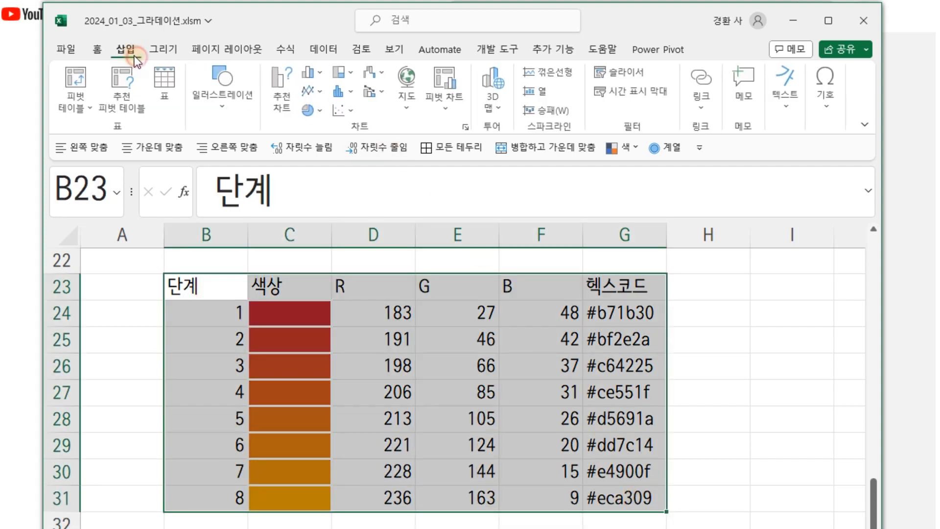
{"action": "left_click", "coordinate": [98, 49]}
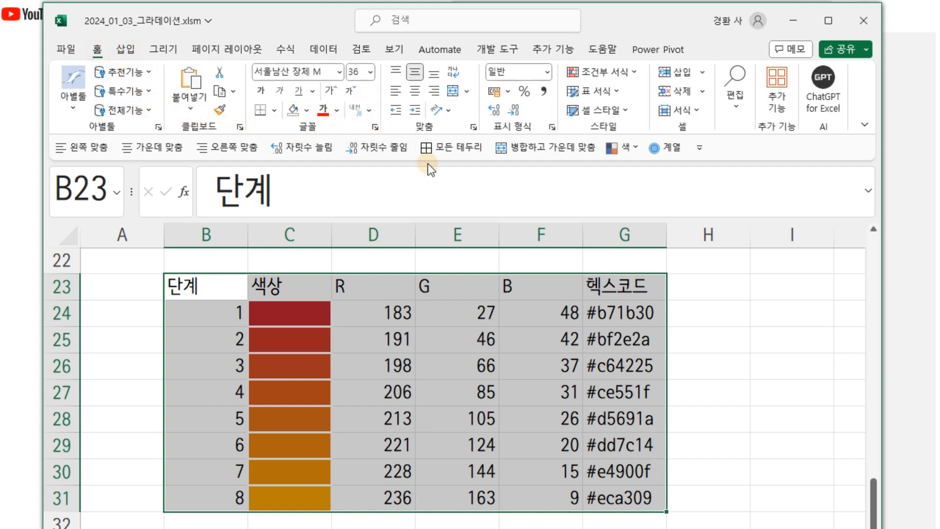
{"action": "left_click", "coordinate": [449, 149]}
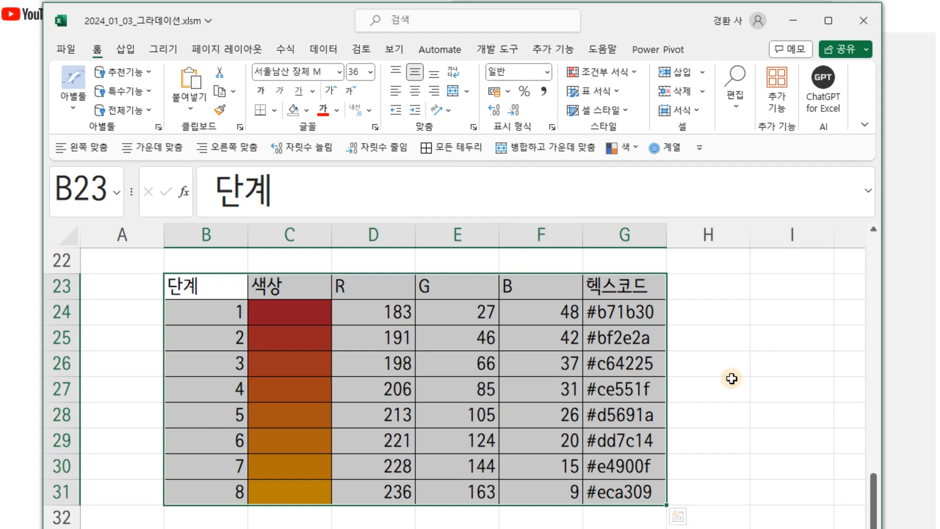
{"action": "left_click", "coordinate": [731, 379]}
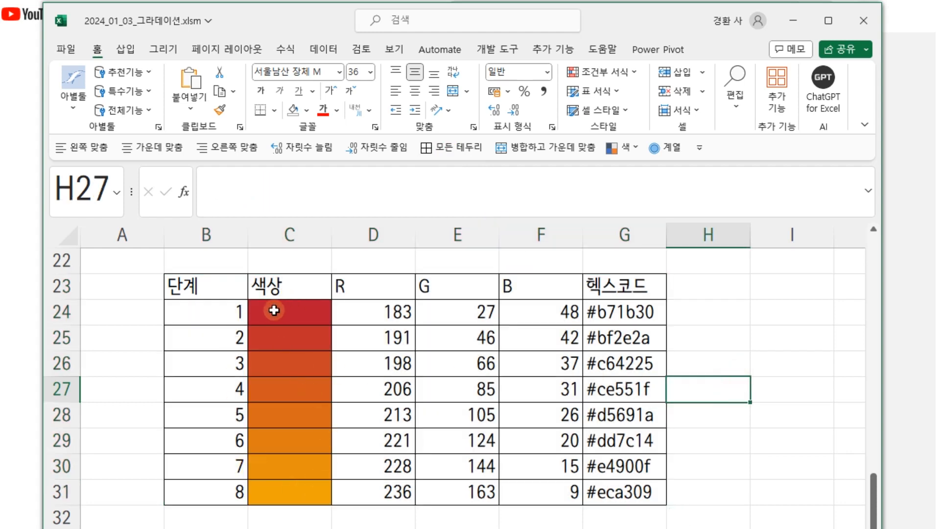
Format the colour cells C24:C31 with thick white outline and inside borders again.
{"action": "left_click_drag", "start_coordinate": [289, 308], "coordinate": [289, 497]}
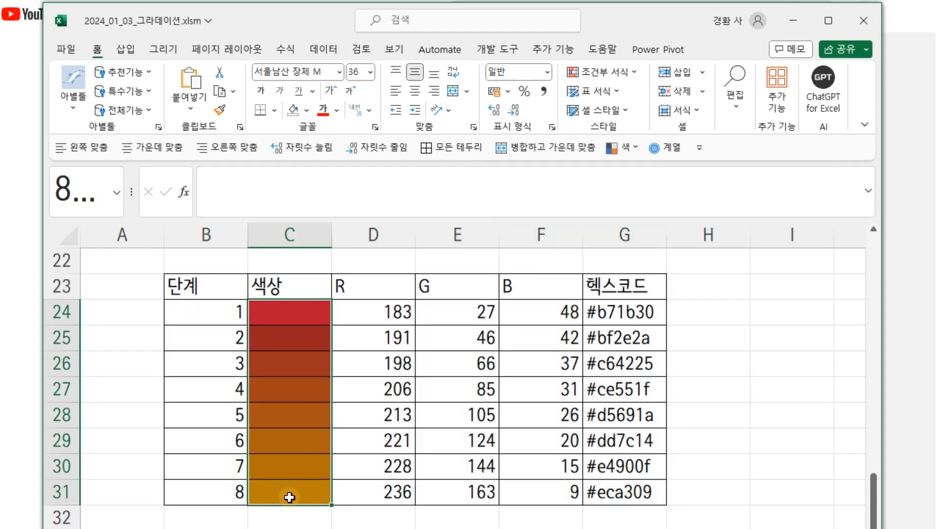
{"action": "right_click", "coordinate": [280, 386]}
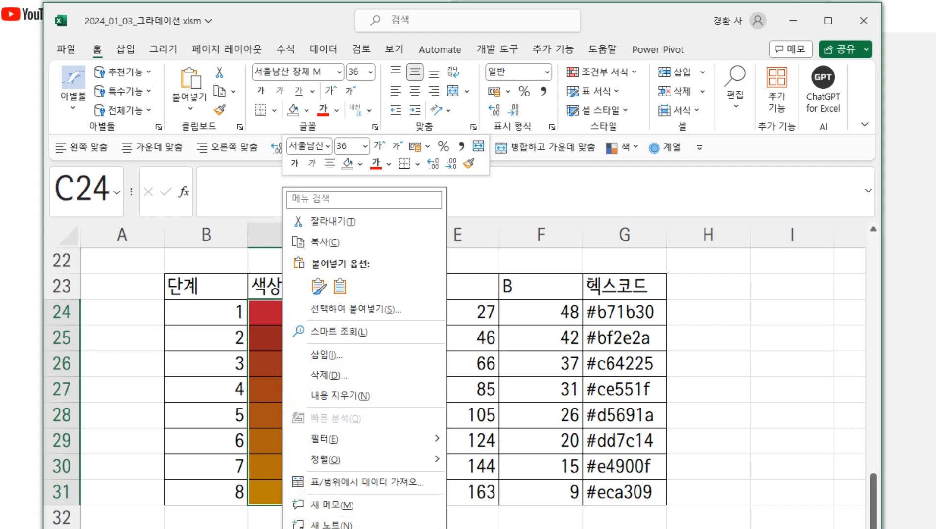
{"action": "left_click", "coordinate": [324, 528]}
{"action": "left_click_drag", "start_coordinate": [312, 273], "coordinate": [367, 37]}
{"action": "left_click", "coordinate": [254, 181]}
{"action": "left_click", "coordinate": [260, 235]}
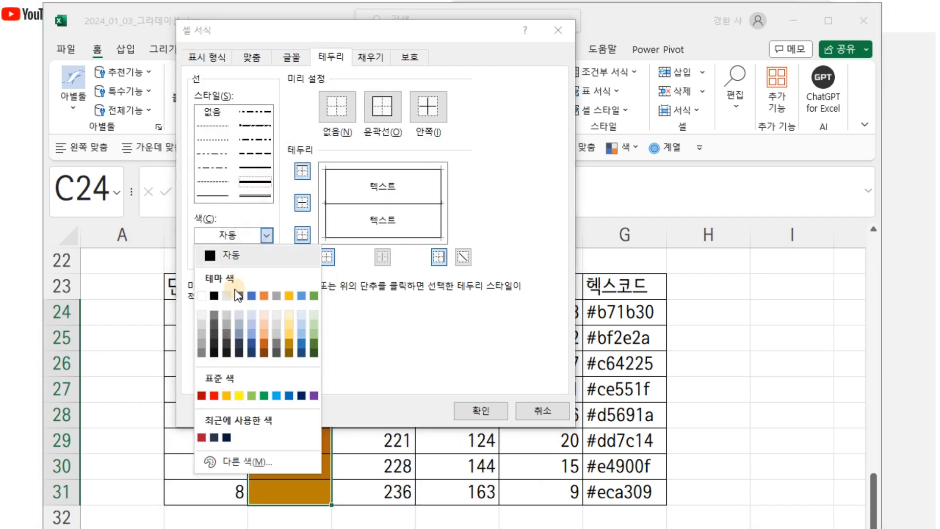
{"action": "left_click", "coordinate": [204, 295]}
{"action": "left_click", "coordinate": [382, 110]}
{"action": "left_click", "coordinate": [427, 110]}
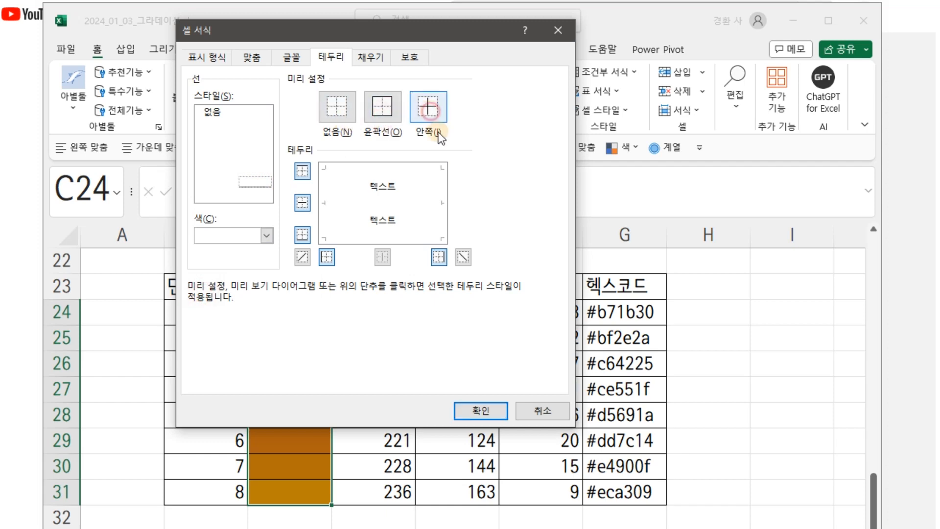
{"action": "left_click", "coordinate": [477, 409]}
{"action": "left_click", "coordinate": [730, 369]}
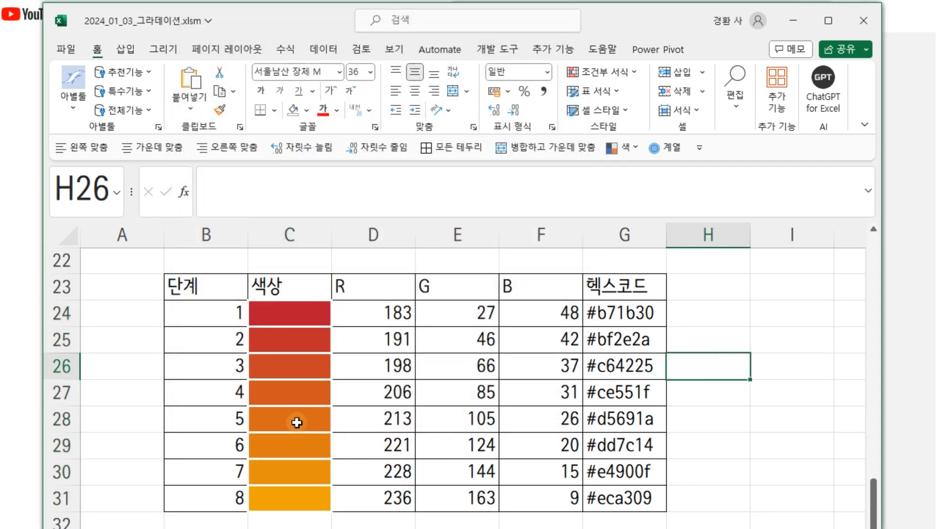